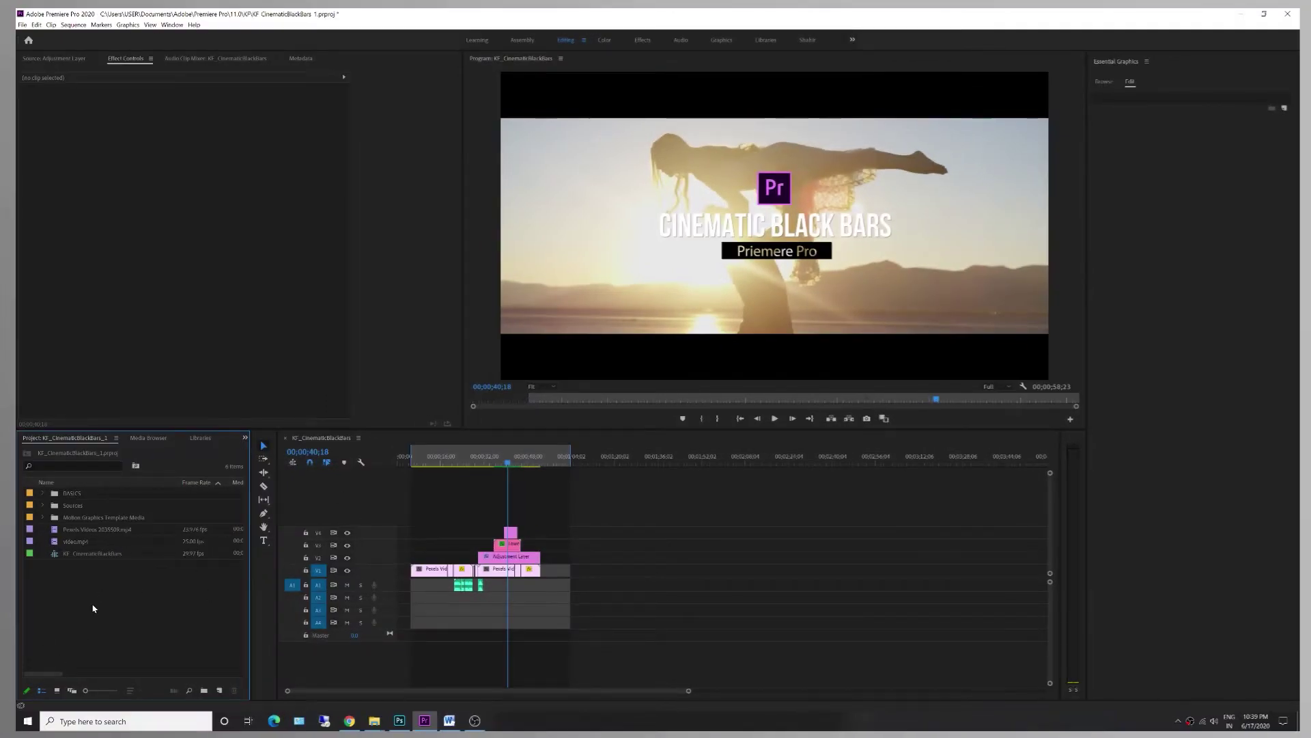
# - Create an empty sequence named CinematicBlackBars, reviewing its video settings before confirming
pyautogui.hotkey('ctrl', 'n')
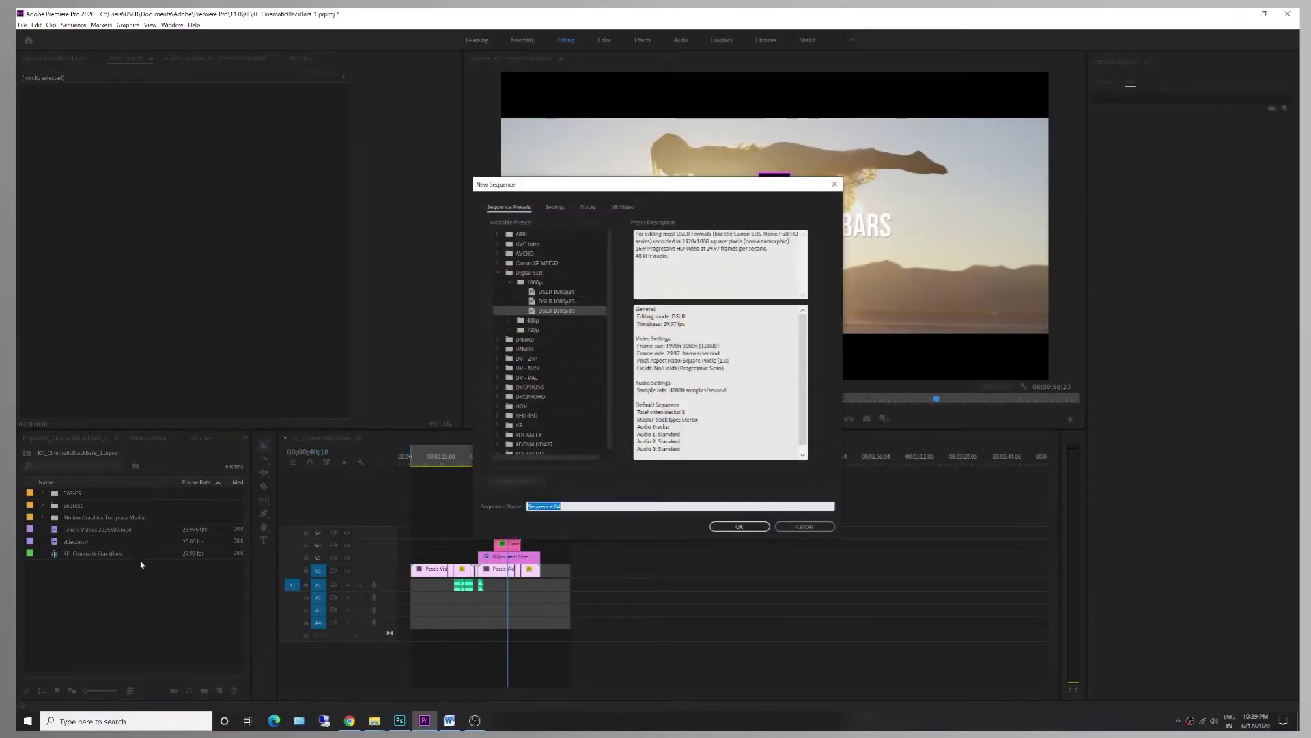
pyautogui.write('CinematicBlackBars')
pyautogui.click(554, 207)
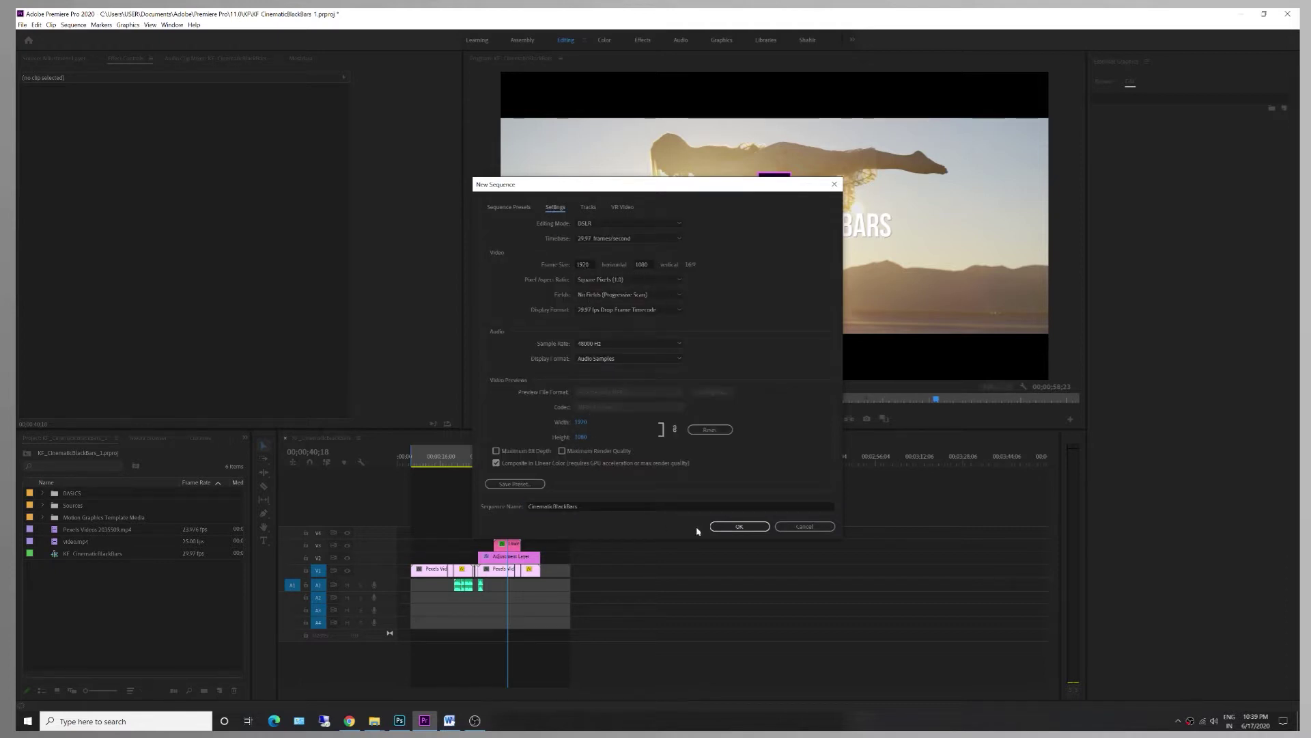
pyautogui.click(740, 525)
pyautogui.click(79, 610)
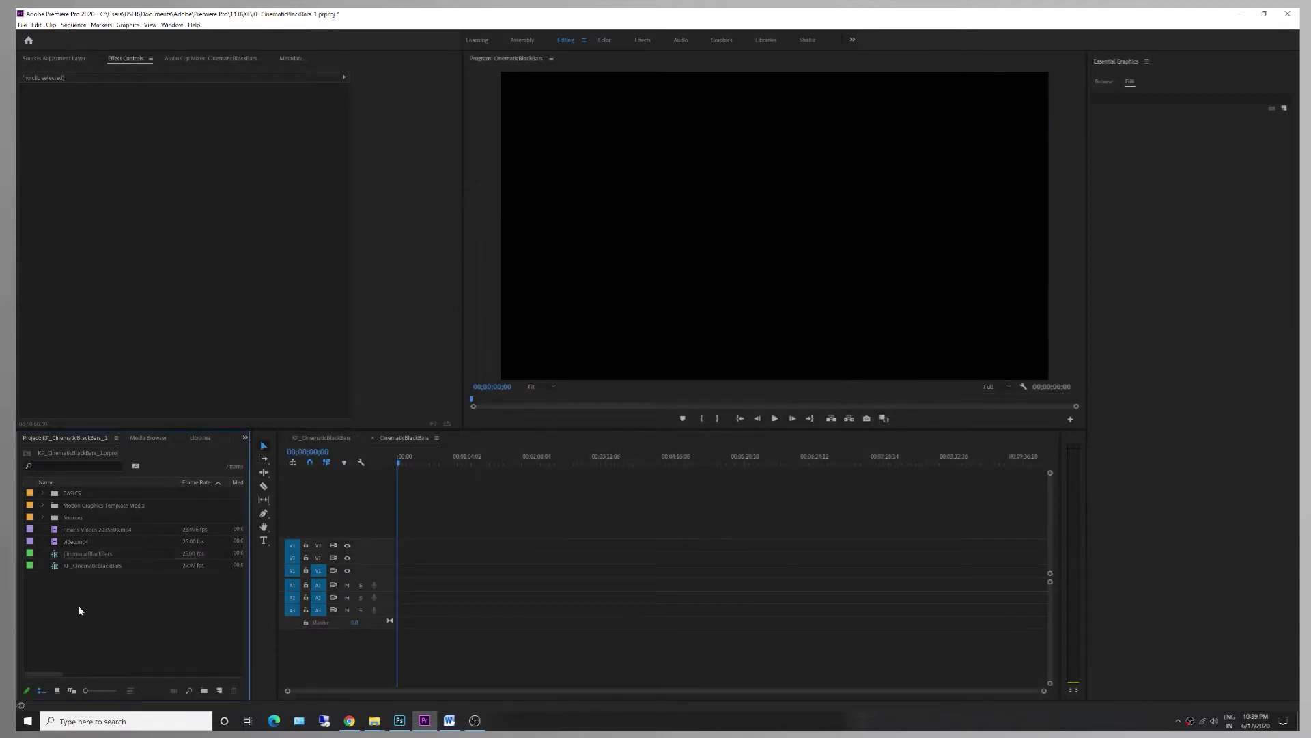
# - Add Pexels Videos 2035509.mp4 to track V1, keeping the sequence's existing settings
pyautogui.doubleClick(61, 534)
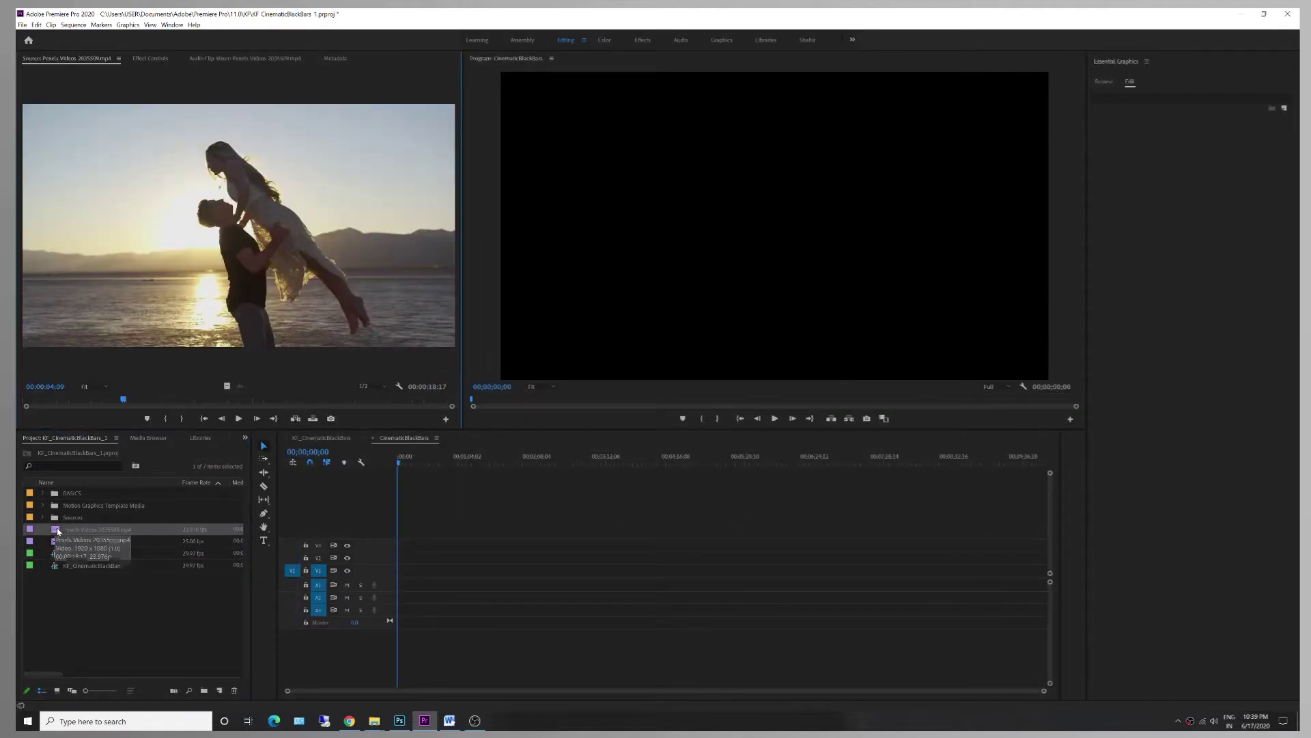
pyautogui.moveTo(391, 543); pyautogui.dragTo(451, 572)
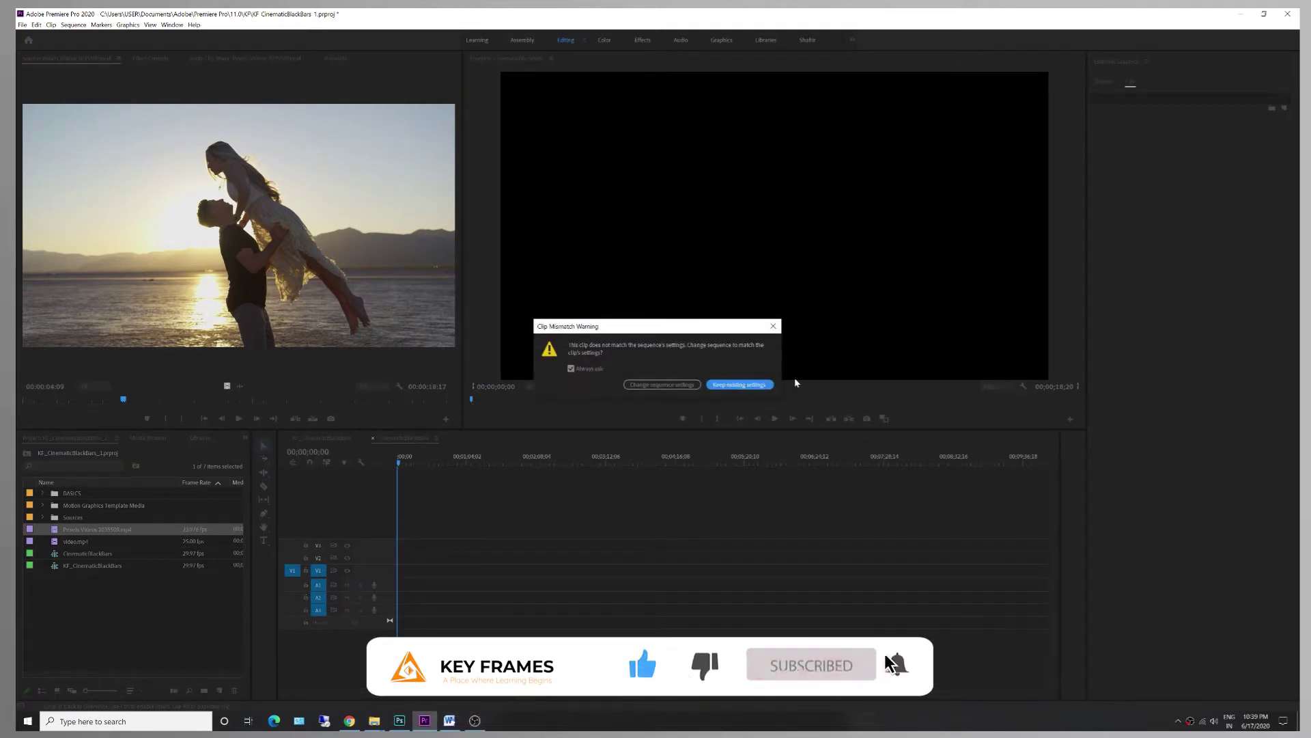
pyautogui.click(742, 387)
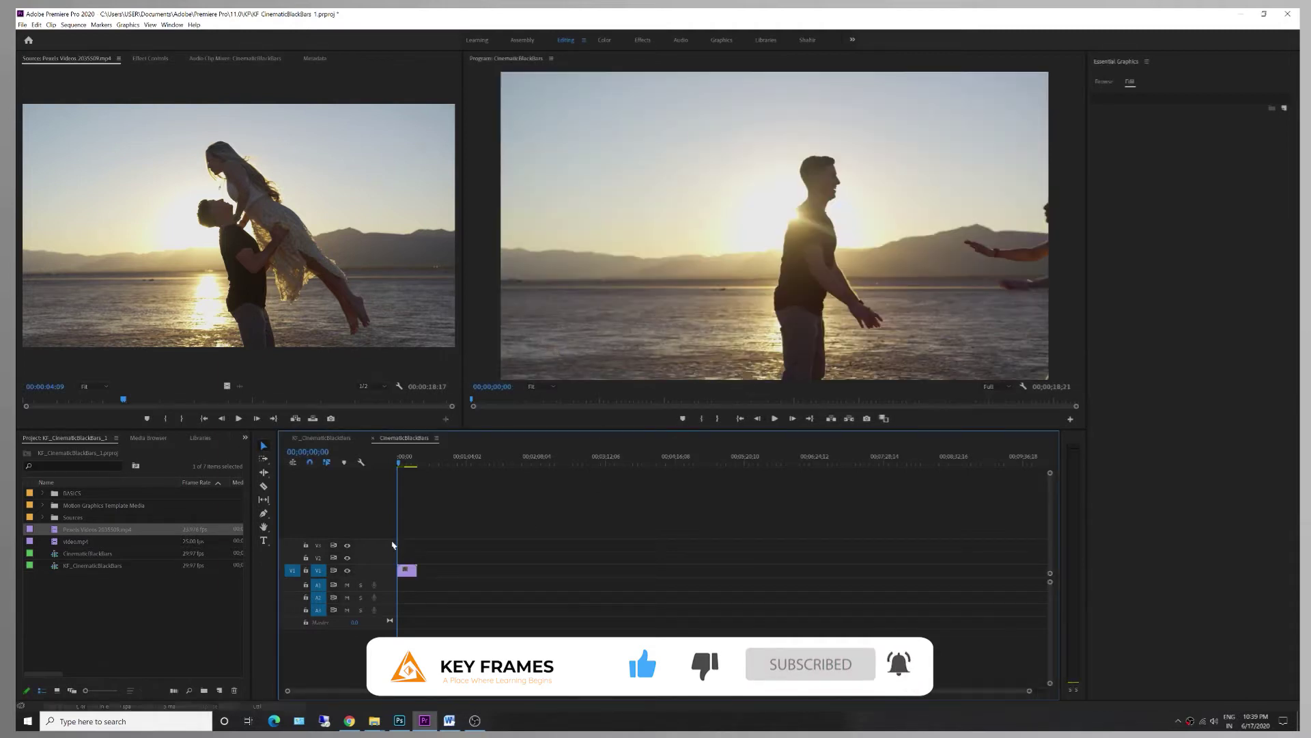
# - Zoom the timeline in on the sunset clip and play the sequence through
pyautogui.press('=')
pyautogui.press('=')
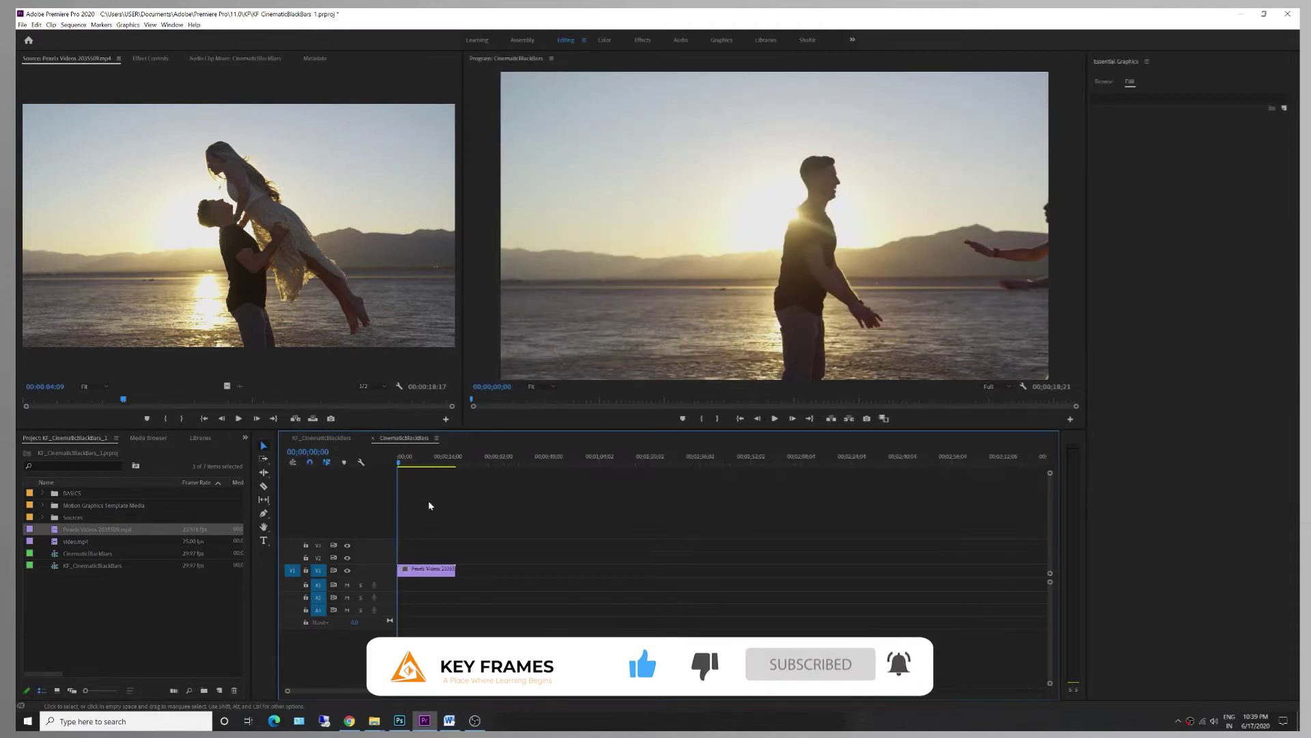
pyautogui.press('=')
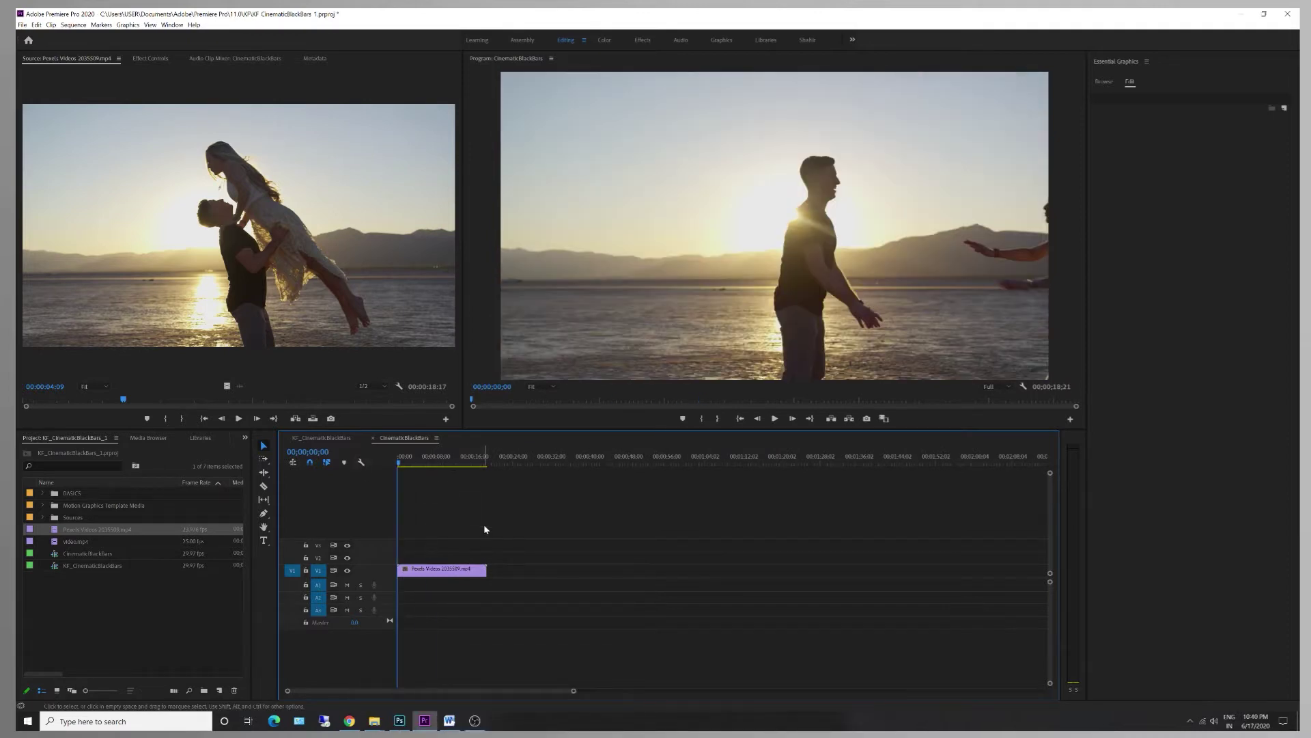
pyautogui.press('space')
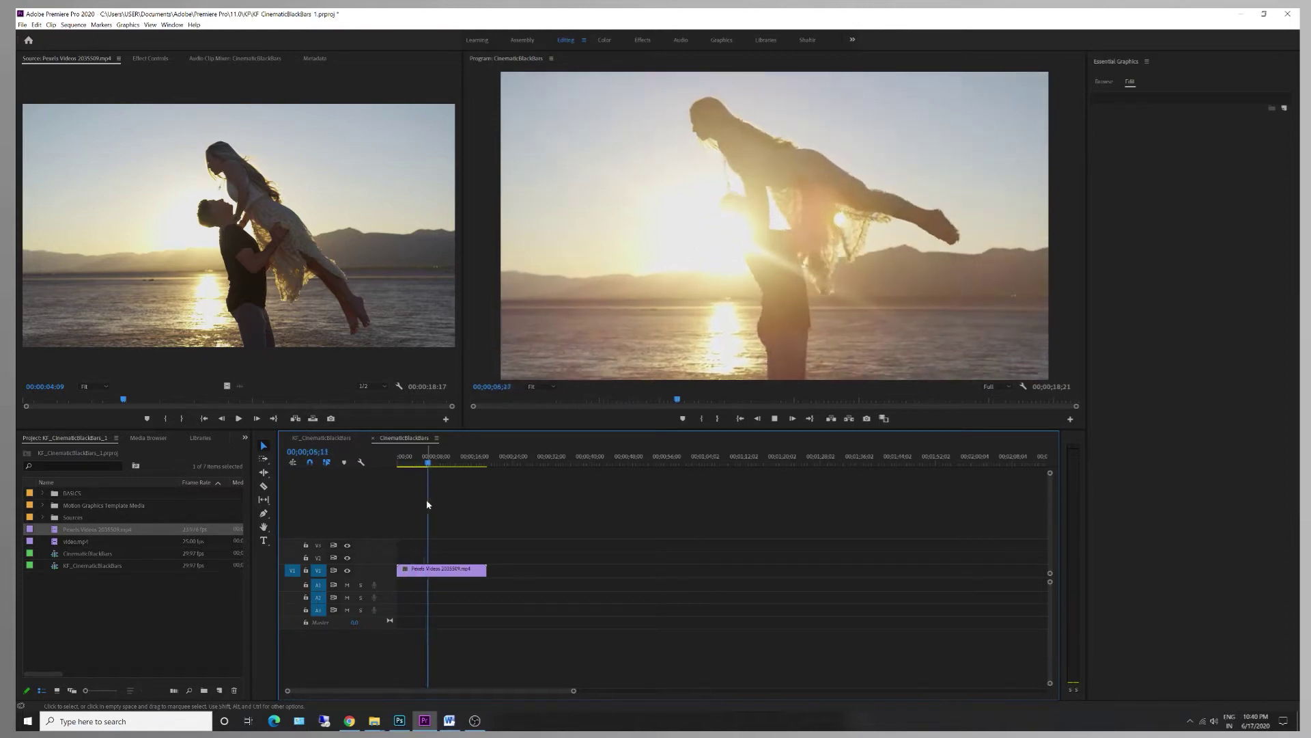
pyautogui.press('space')
# - Create a new Adjustment Layer item in the Project panel with default settings
pyautogui.rightClick(91, 605)
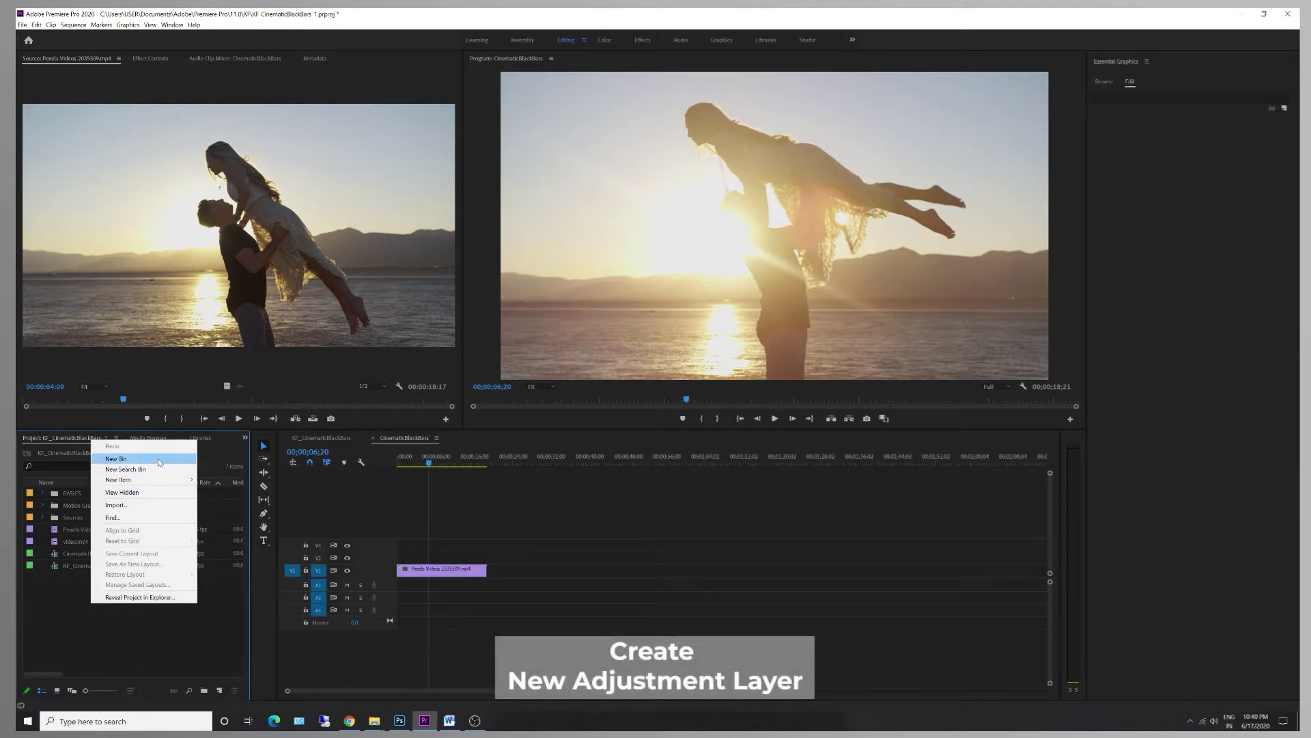
pyautogui.moveTo(171, 482)
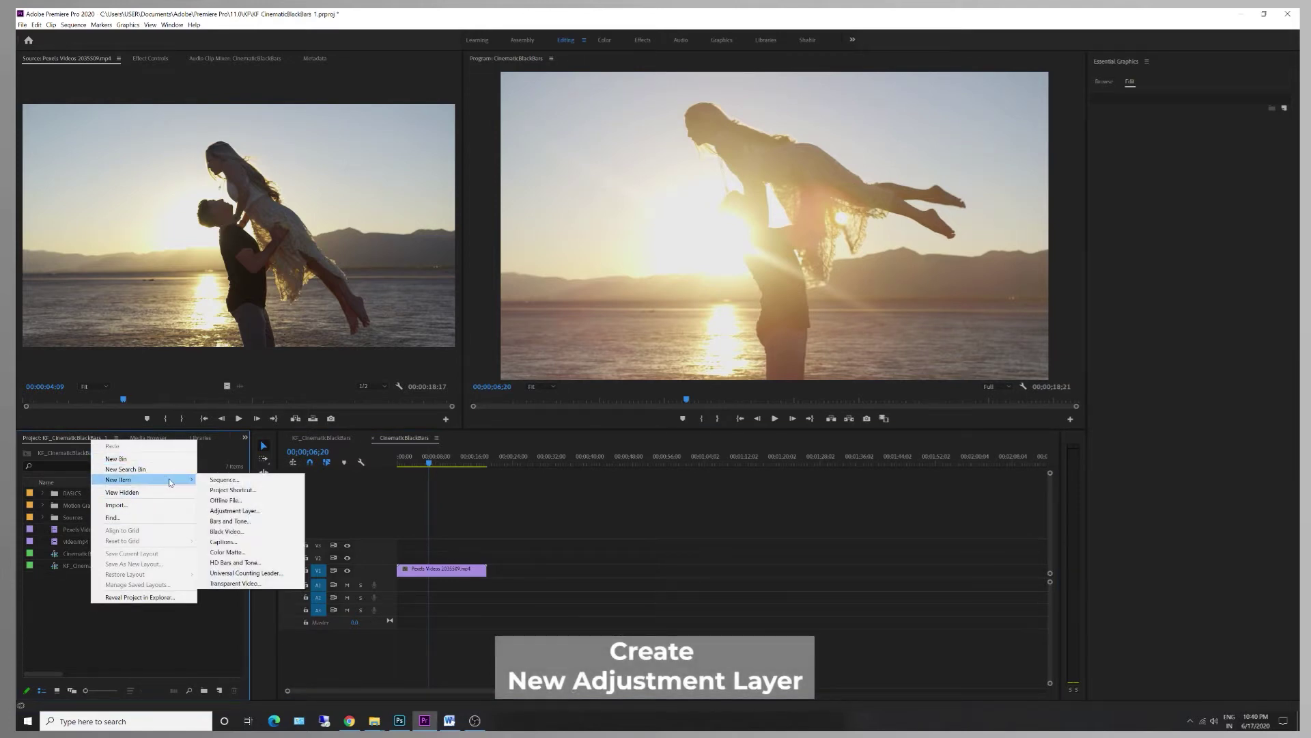
pyautogui.click(234, 511)
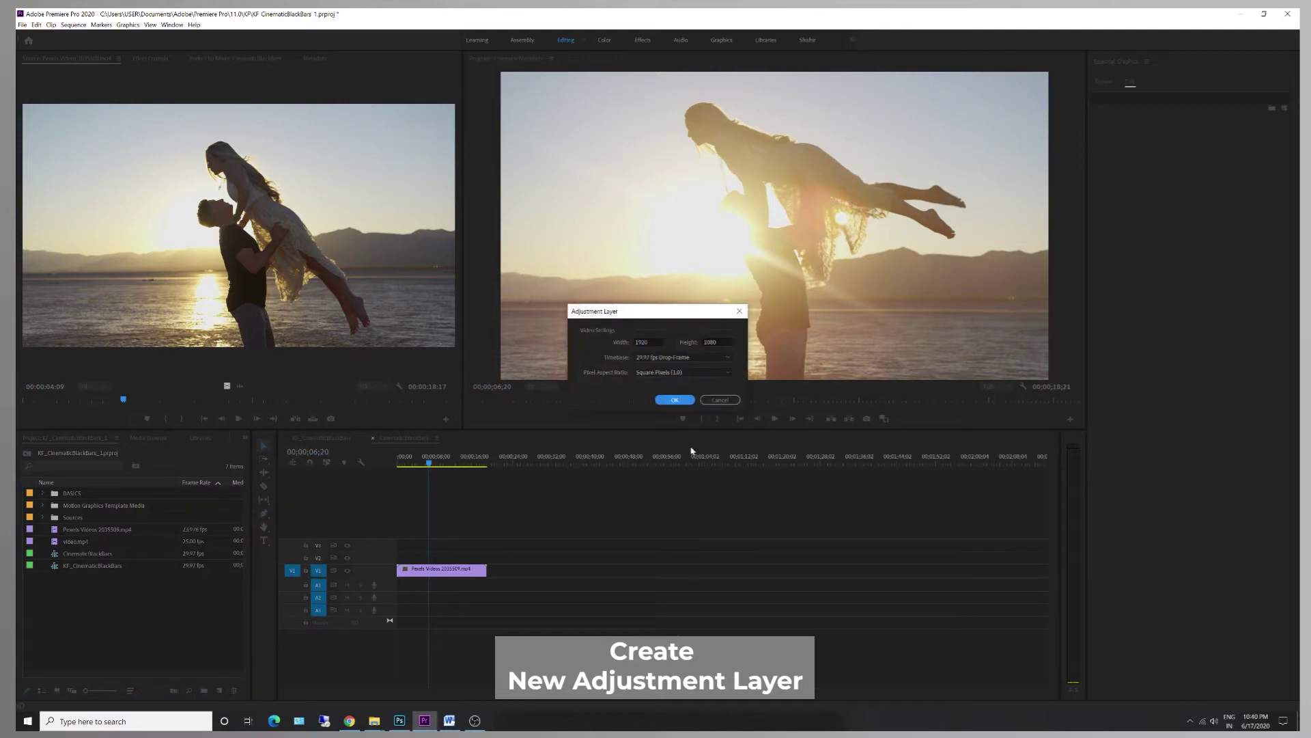
pyautogui.click(675, 400)
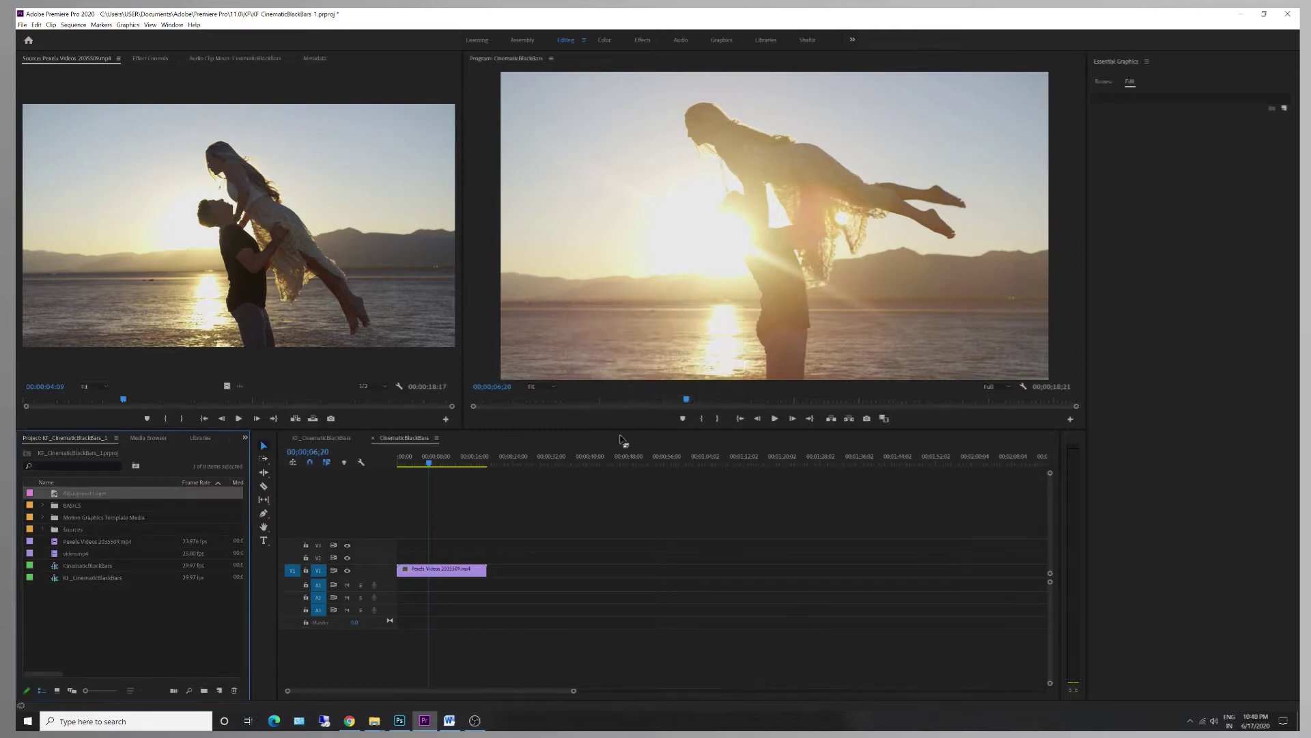
pyautogui.click(93, 635)
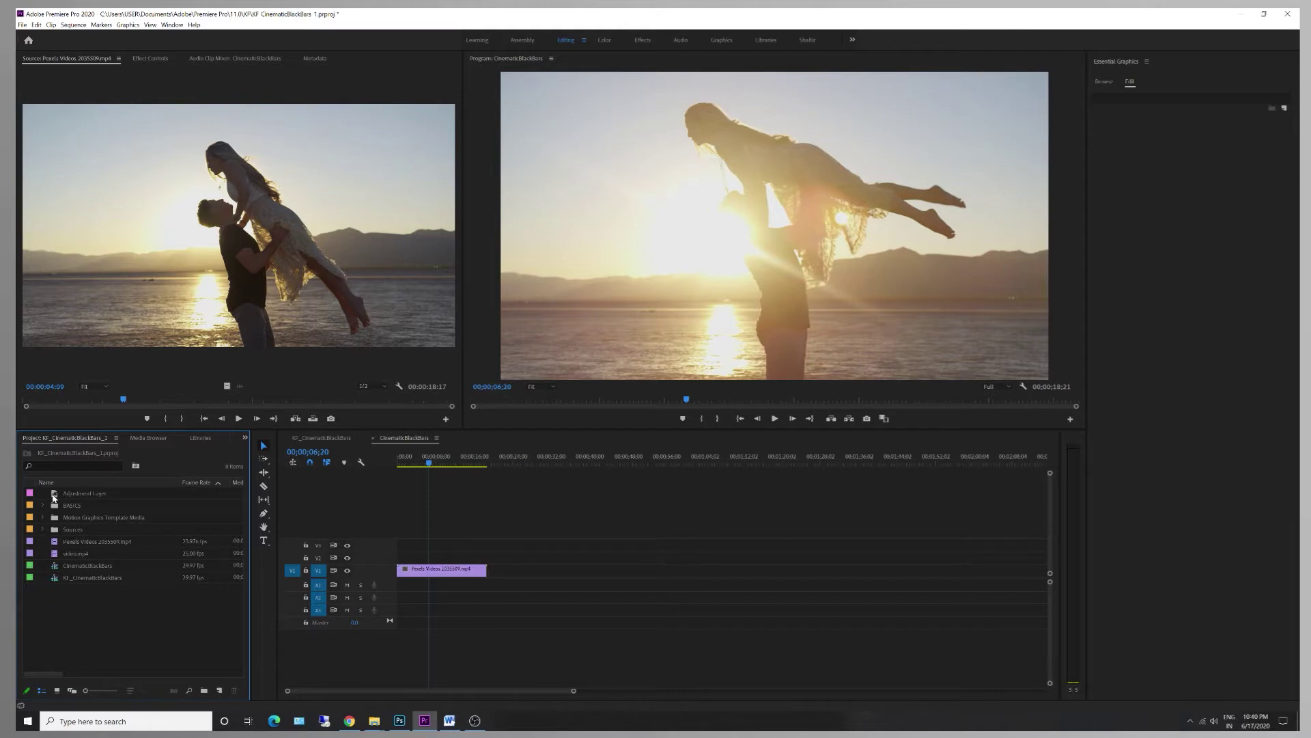
# - Place the adjustment layer on V2 above the sunset clip and select it
pyautogui.moveTo(54, 497); pyautogui.dragTo(486, 557)
pyautogui.scroll(5, 413, 539)
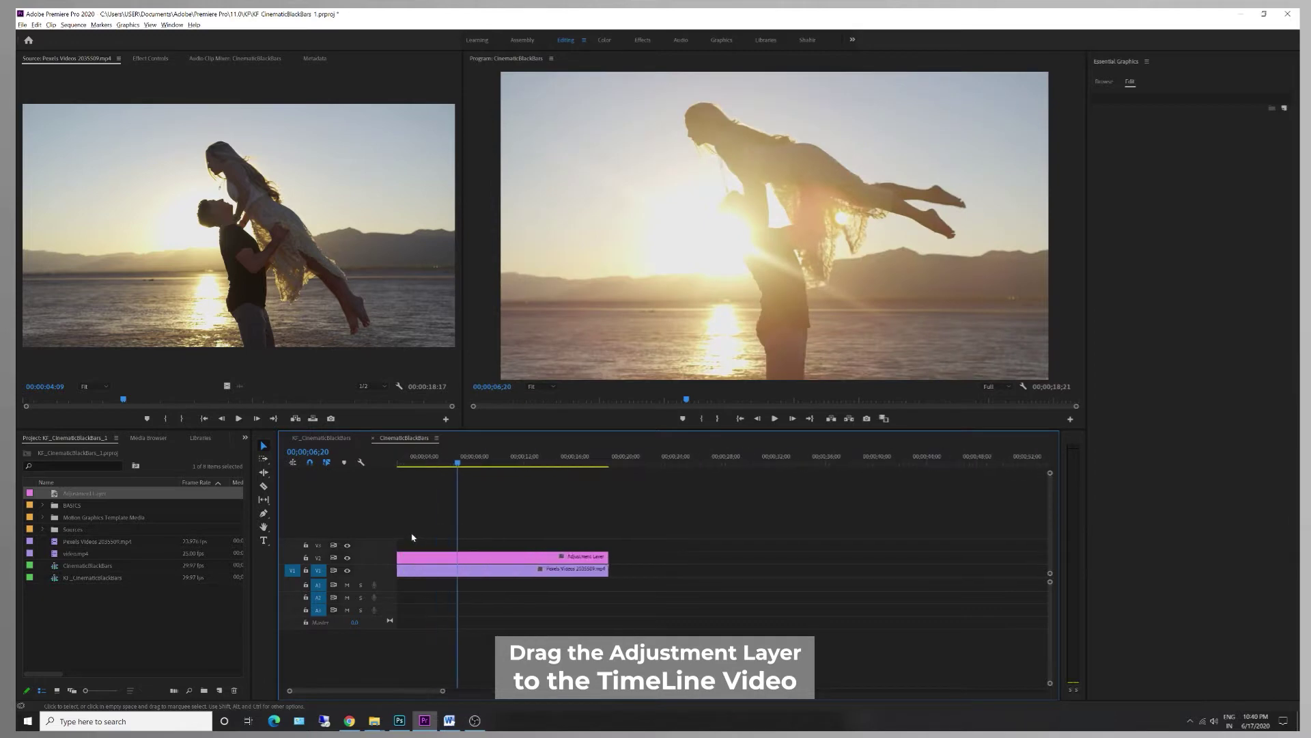
pyautogui.click(437, 555)
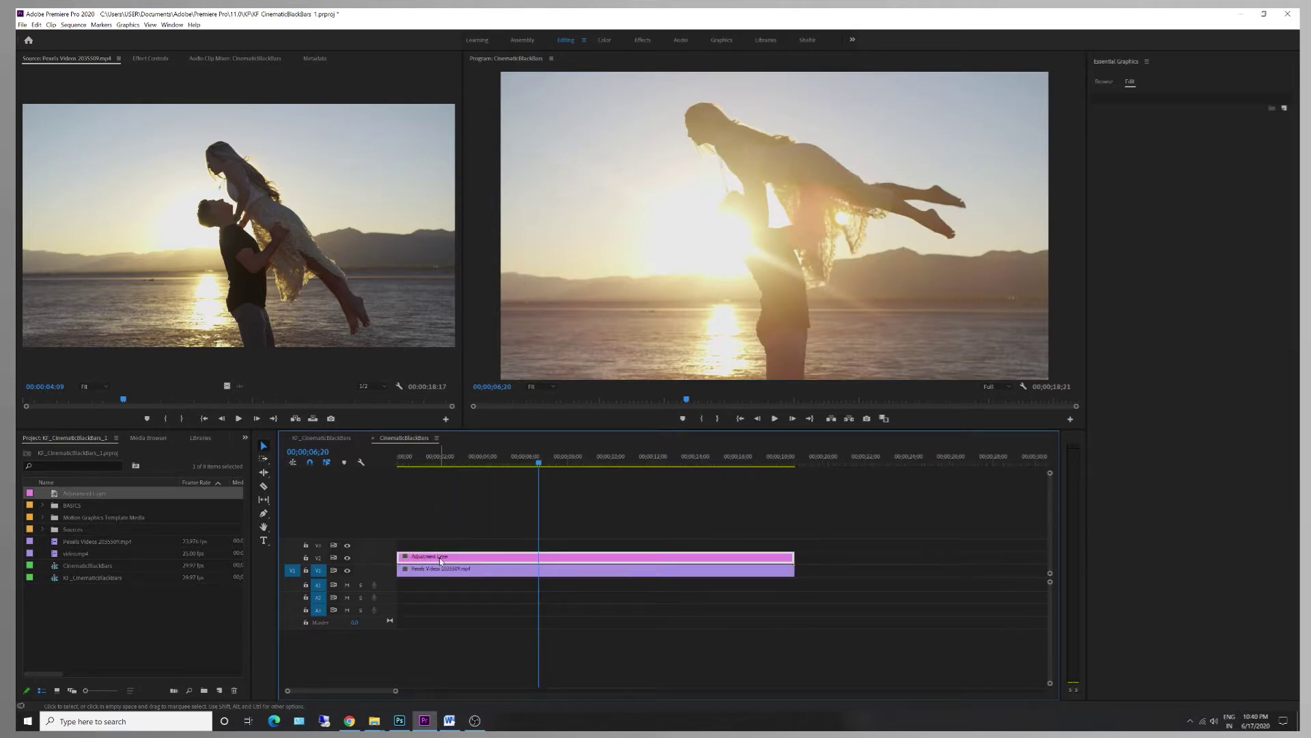
pyautogui.click(245, 437)
# - Apply the Crop effect from the Effects panel to the adjustment layer
pyautogui.click(273, 504)
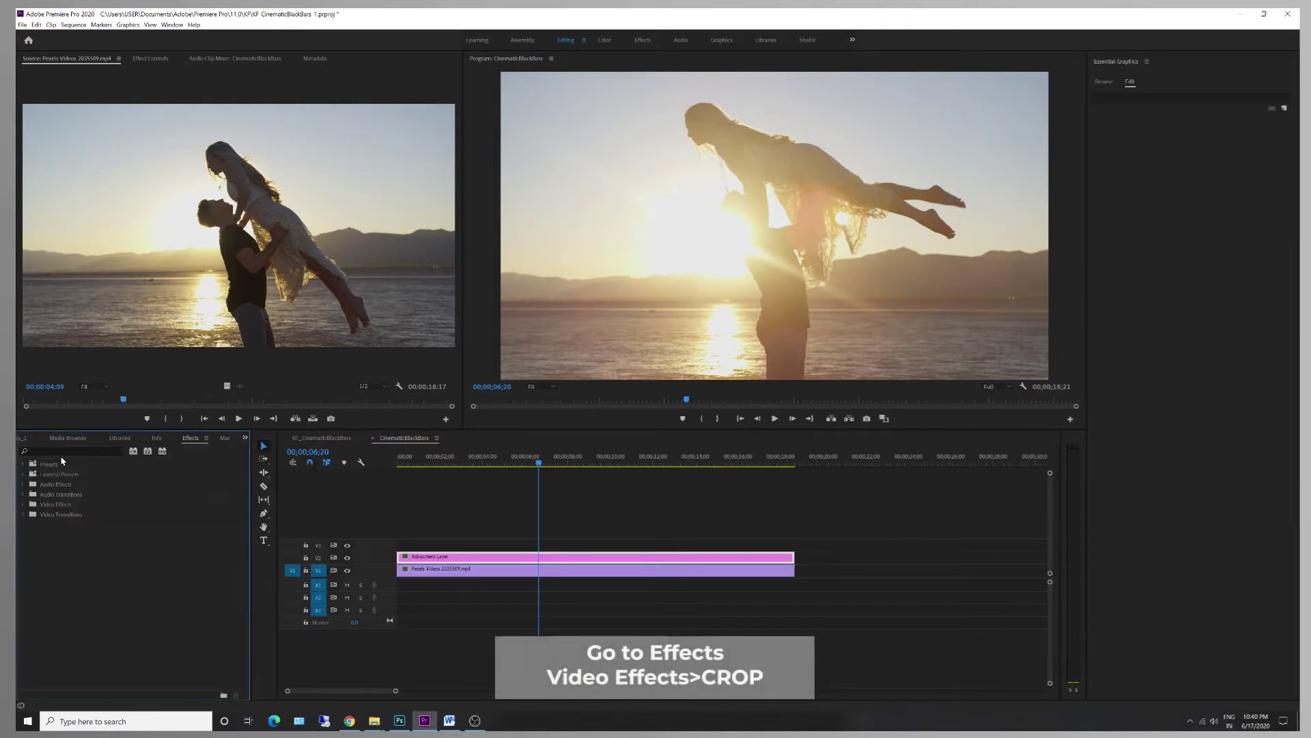
pyautogui.click(58, 450)
pyautogui.write('crop')
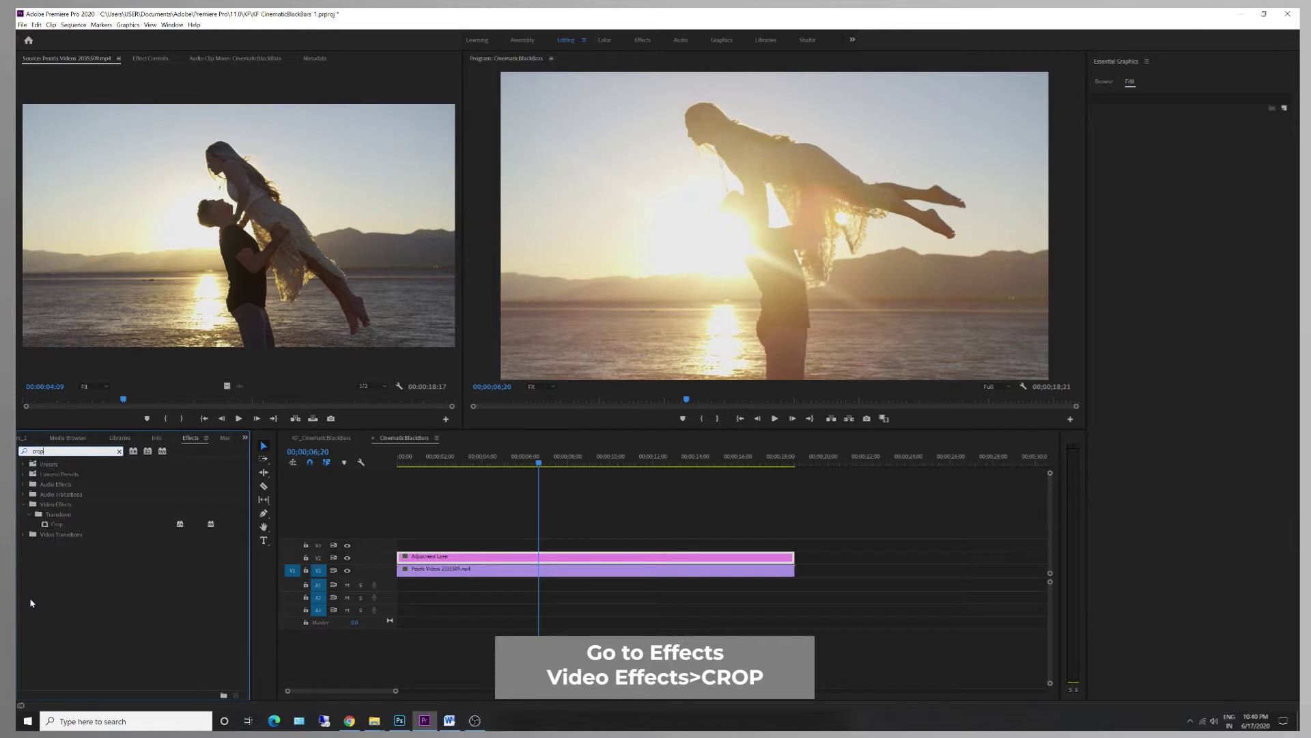
pyautogui.click(58, 525)
pyautogui.moveTo(530, 534); pyautogui.dragTo(547, 561)
# - Set Crop Top and Bottom to 15% in Effect Controls, then return to the sequence start
pyautogui.click(149, 58)
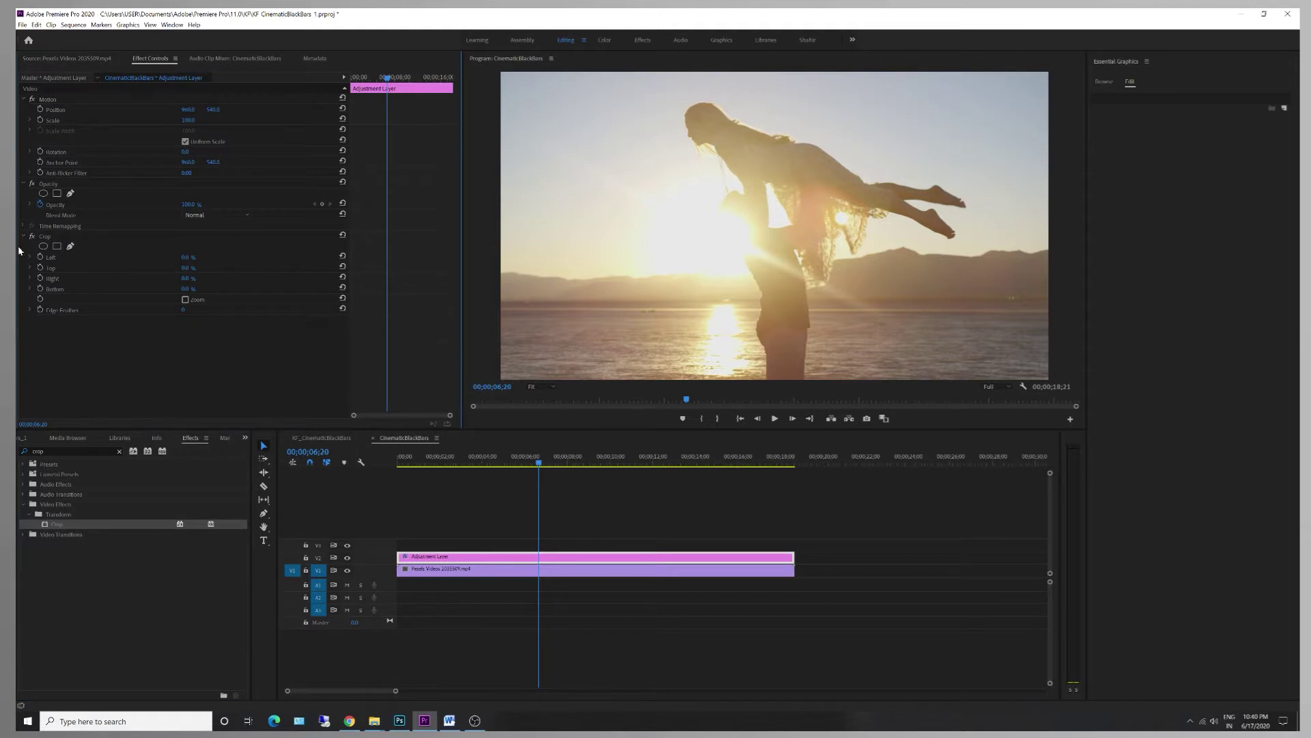
pyautogui.click(187, 268)
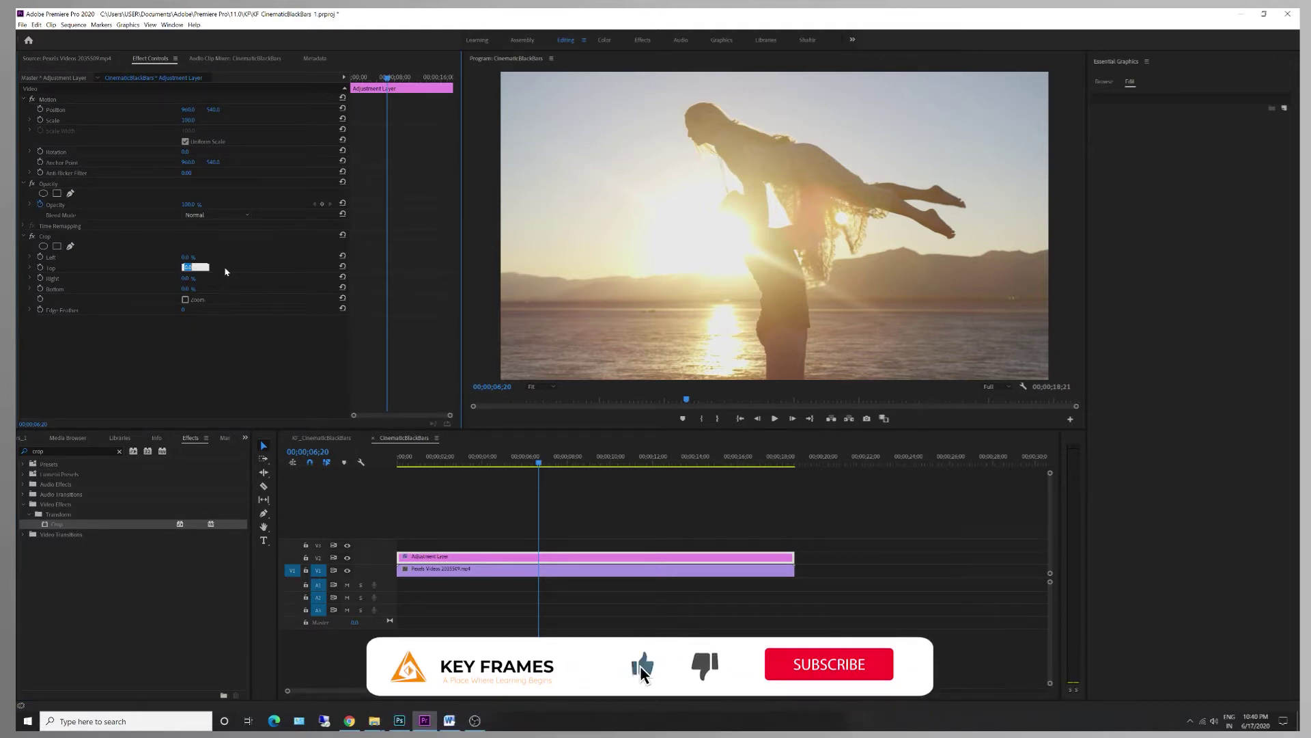
pyautogui.write('1')
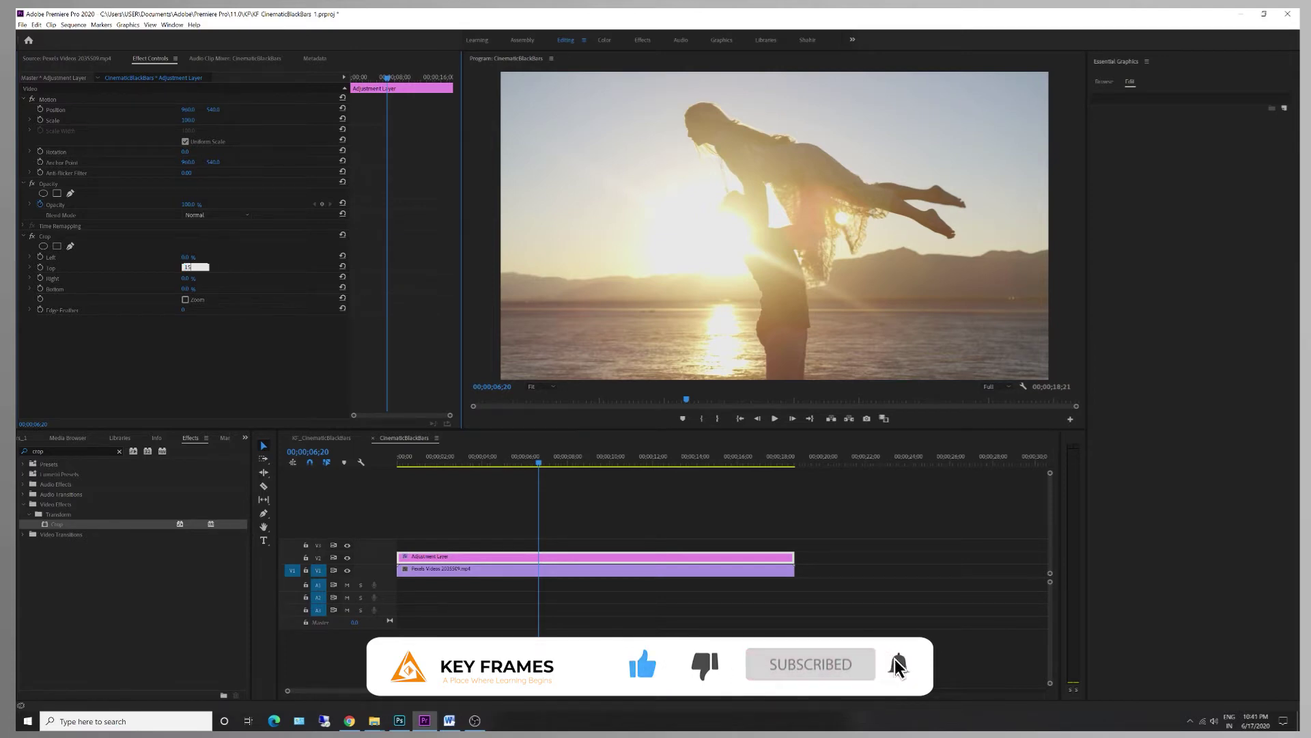
pyautogui.write('5')
pyautogui.press('Return')
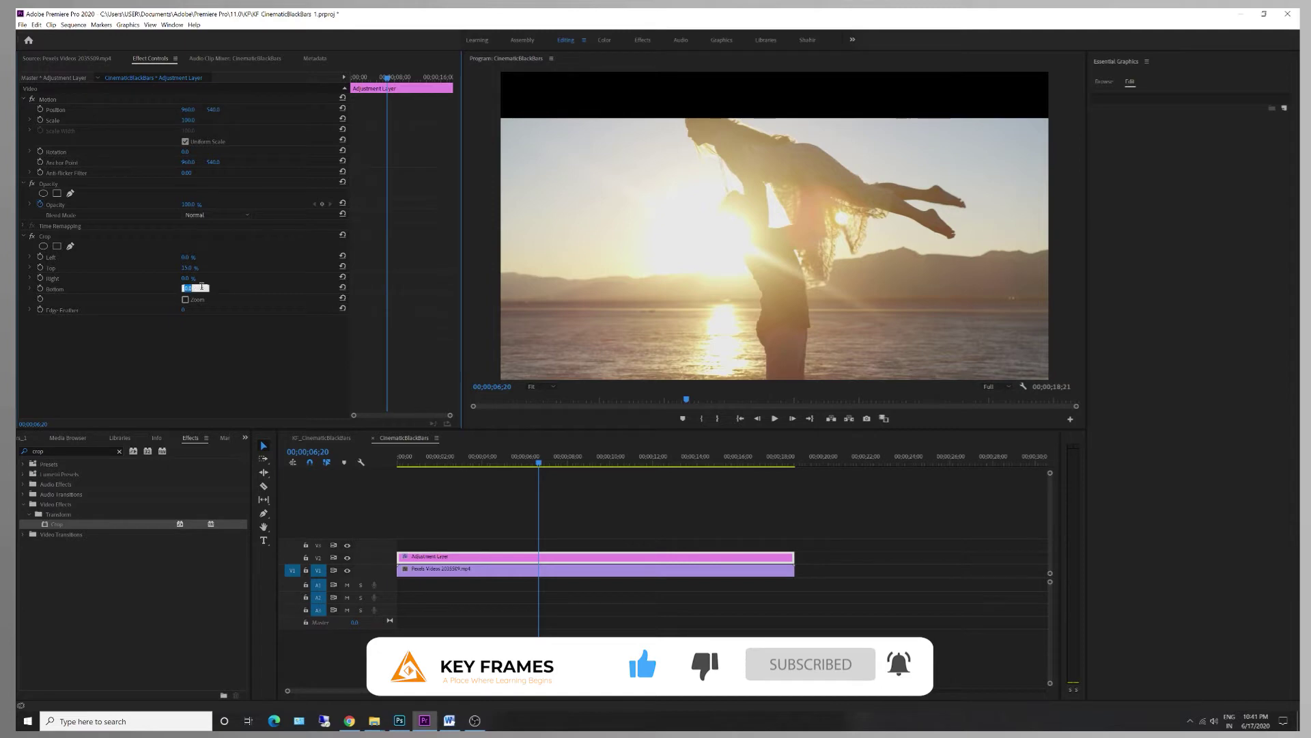
pyautogui.write('15')
pyautogui.press('Return')
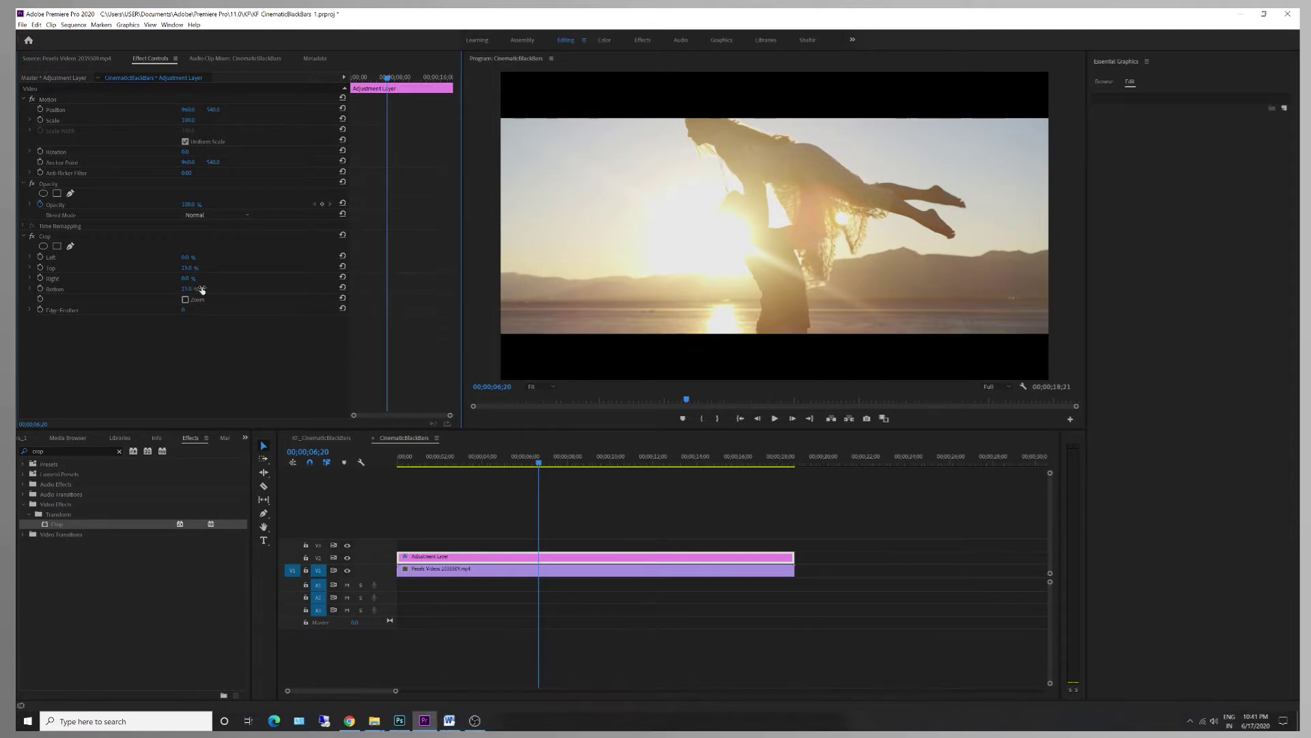
pyautogui.click(541, 478)
pyautogui.press('Home')
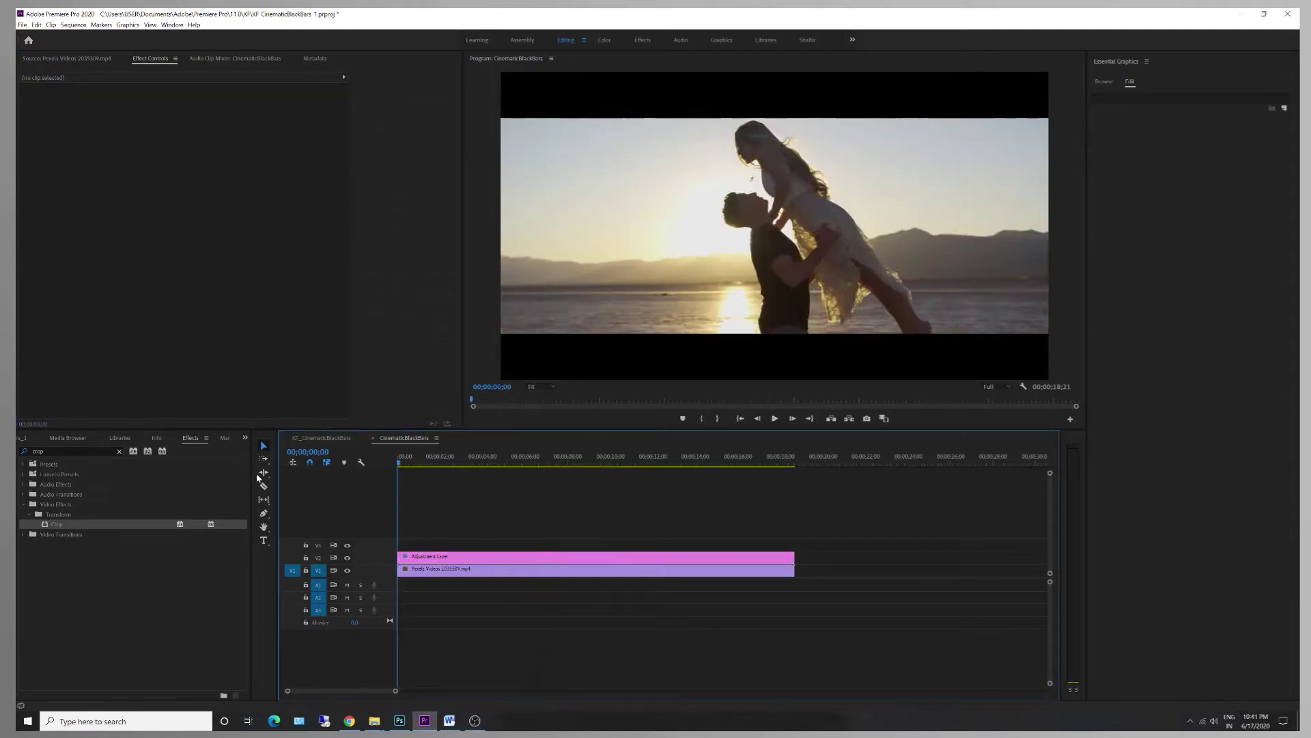
pyautogui.press('space')
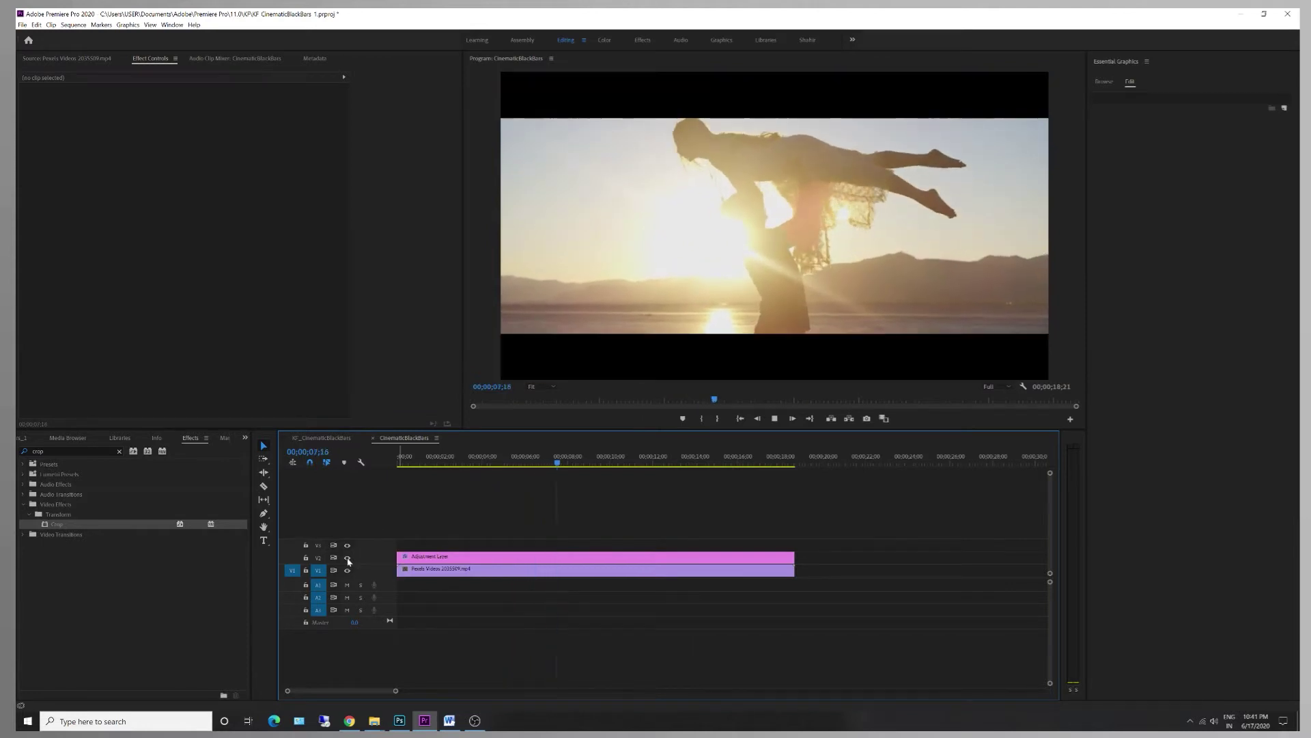
pyautogui.click(348, 558)
pyautogui.click(348, 558)
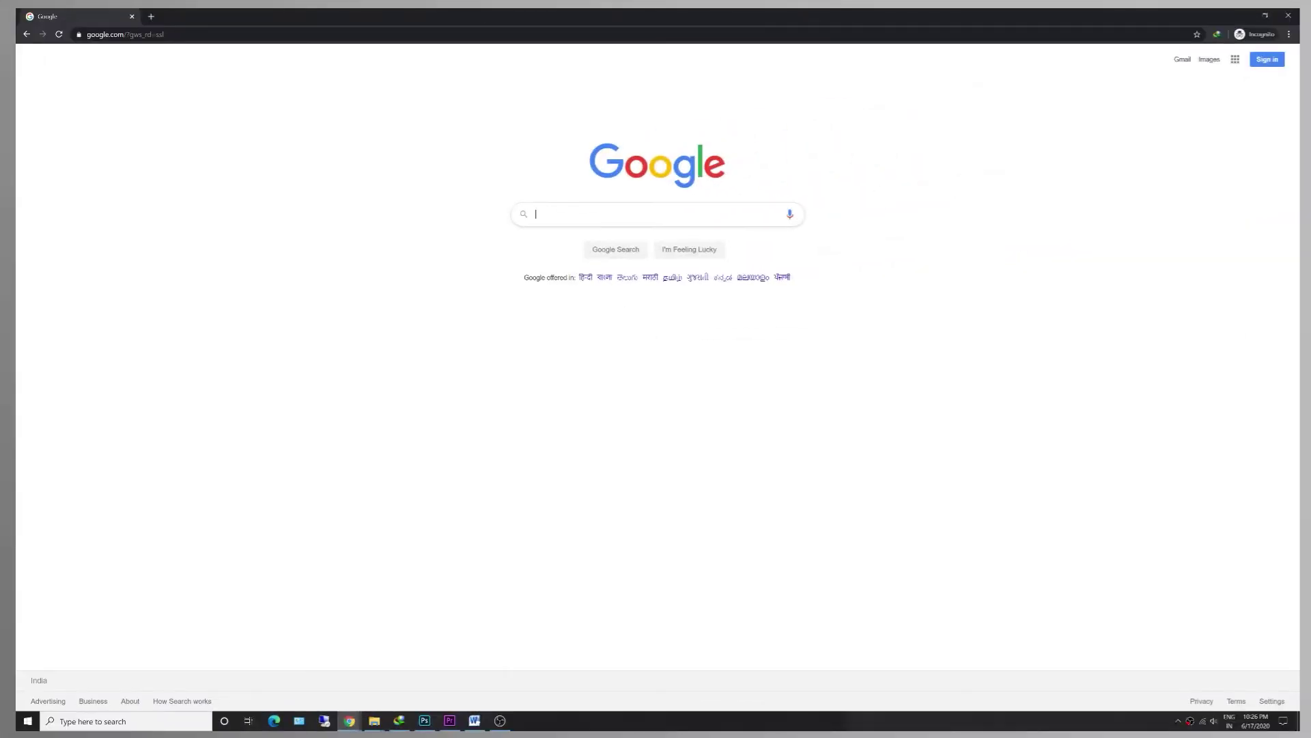
# - Search Google Images for cinematic black bars PNG 1920x1080 and preview a transparent bars image
pyautogui.click(535, 214)
pyautogui.write('cine')
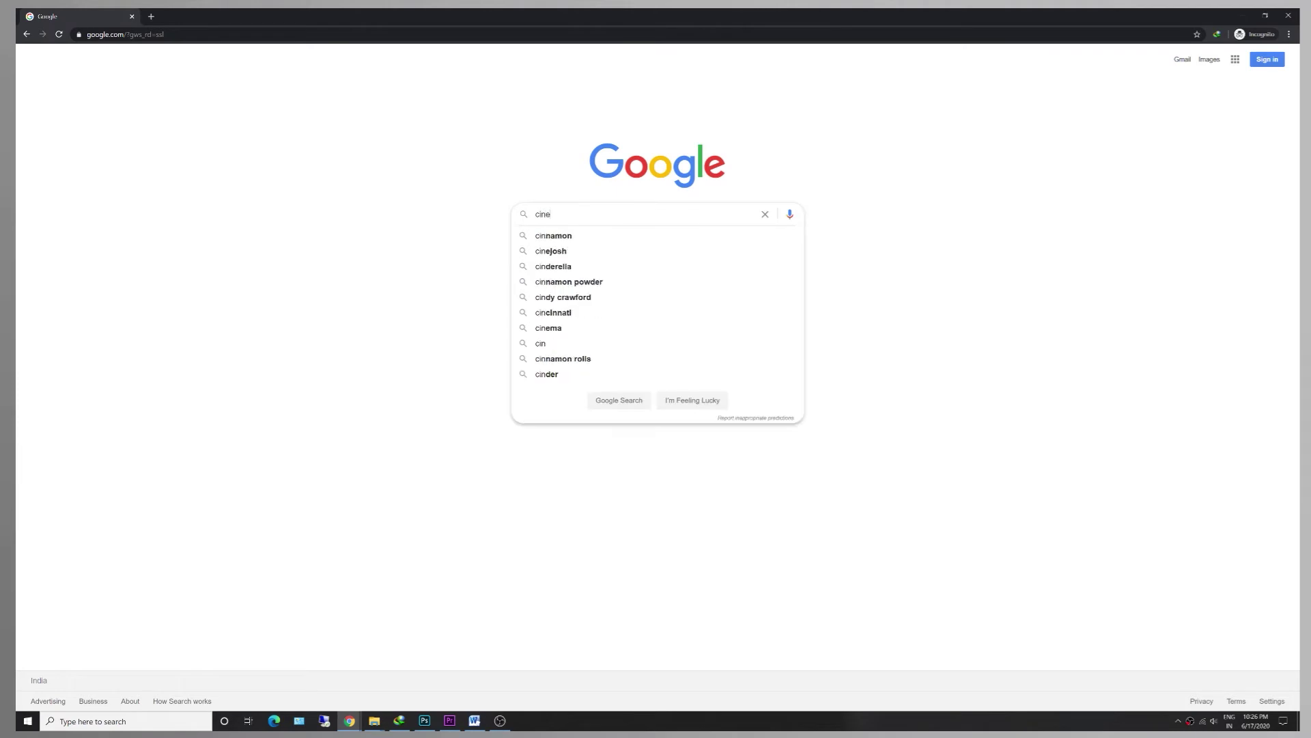
pyautogui.write('matic black')
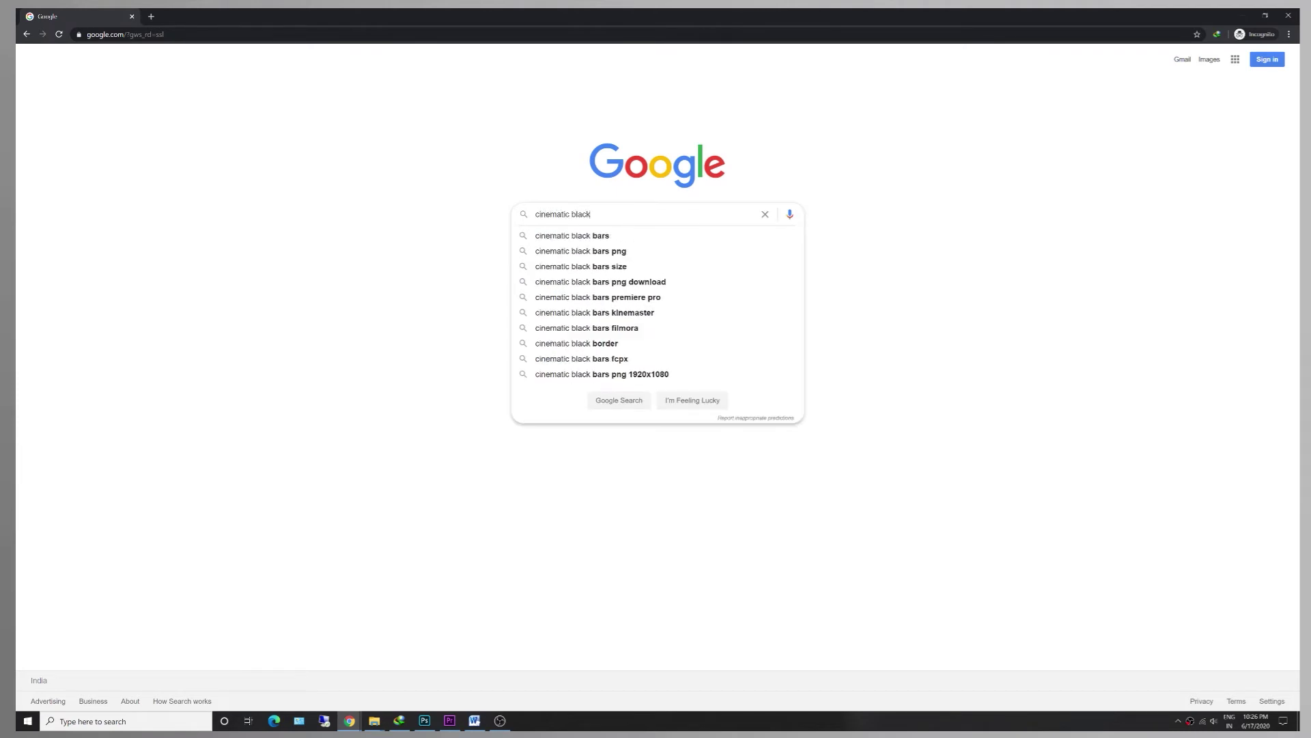
pyautogui.write('bars')
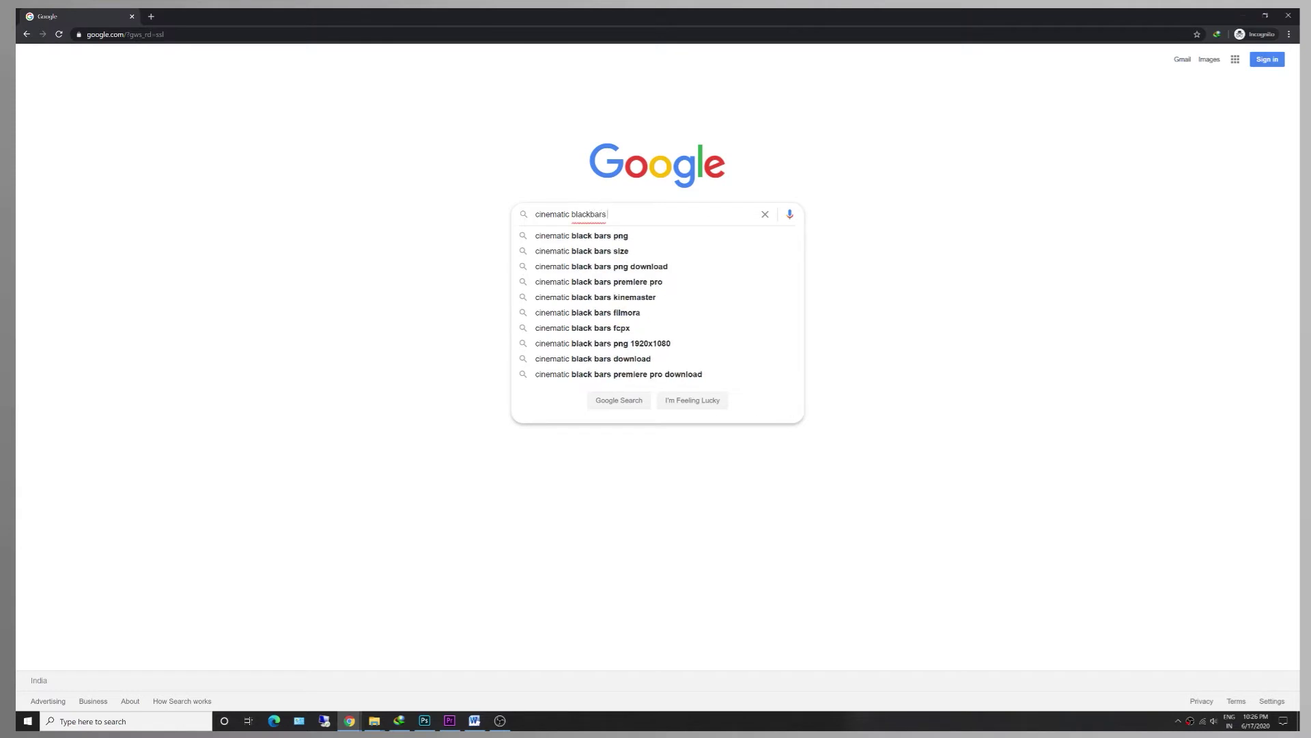
pyautogui.write(' png')
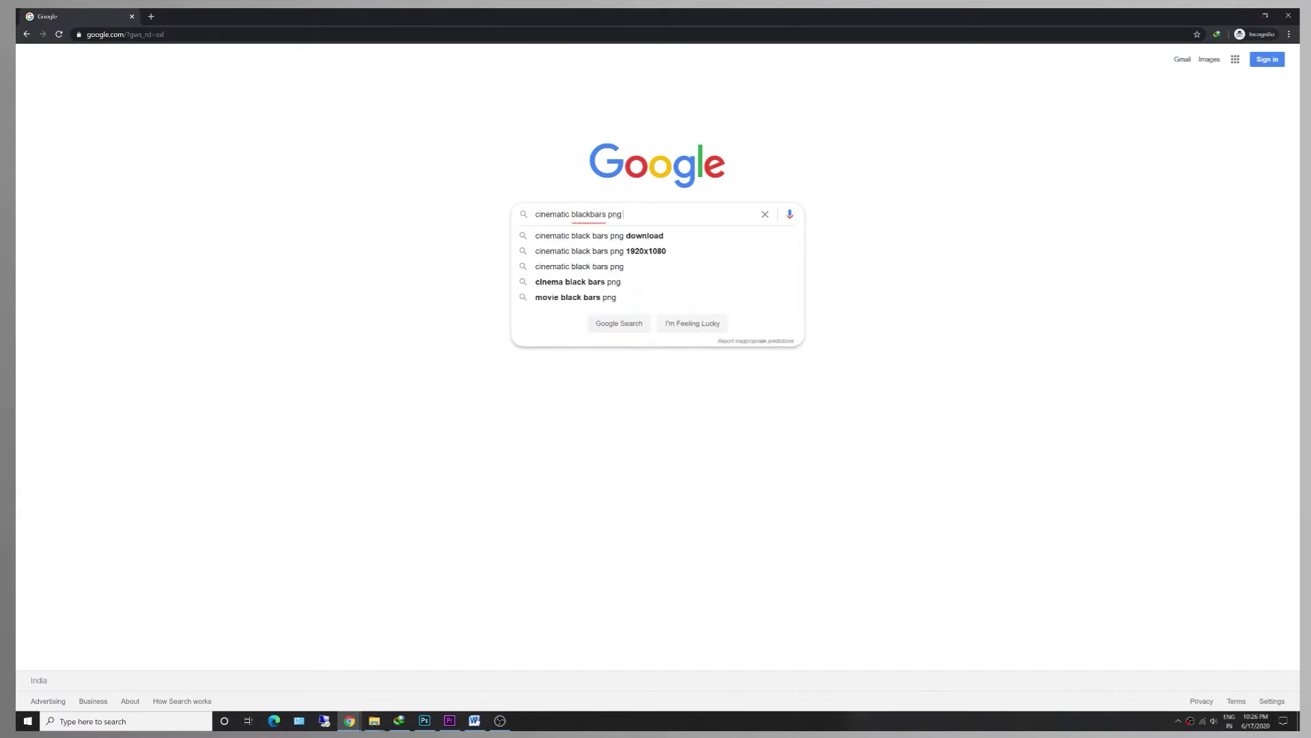
pyautogui.click(614, 251)
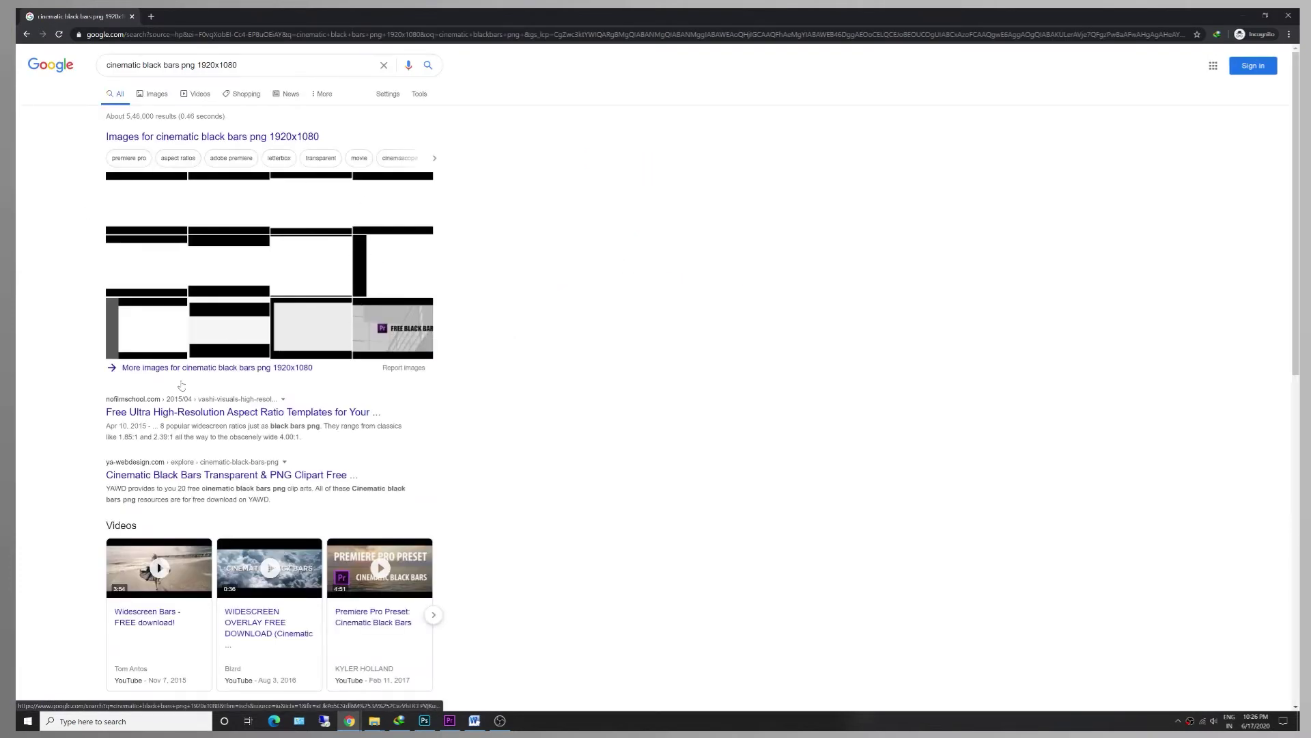
pyautogui.click(140, 211)
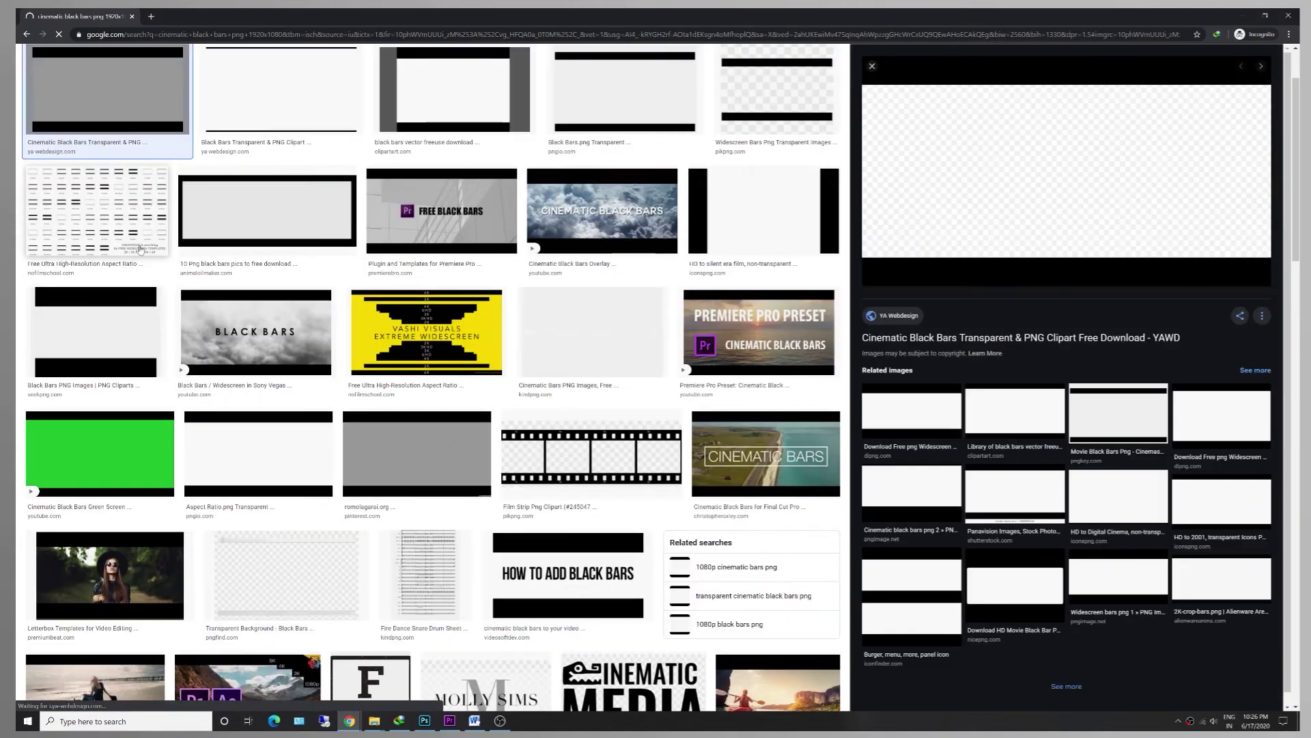
pyautogui.click(110, 109)
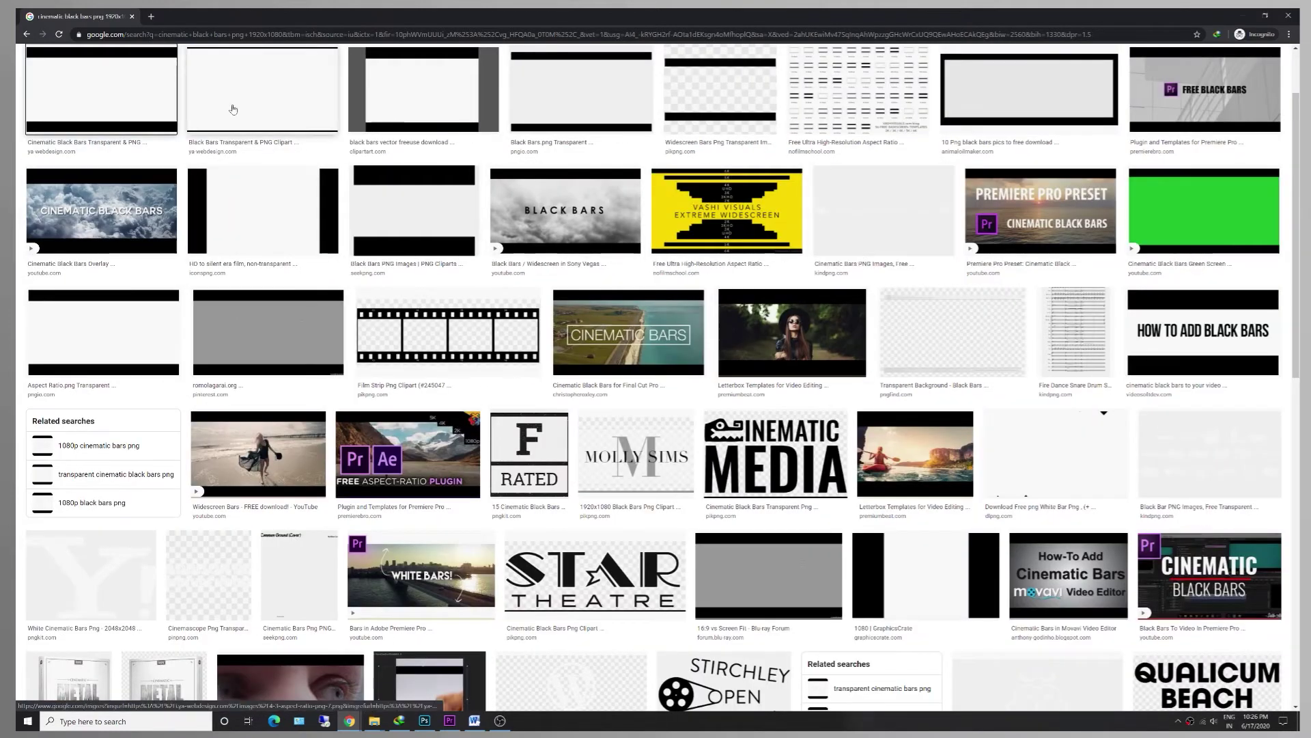
pyautogui.click(104, 95)
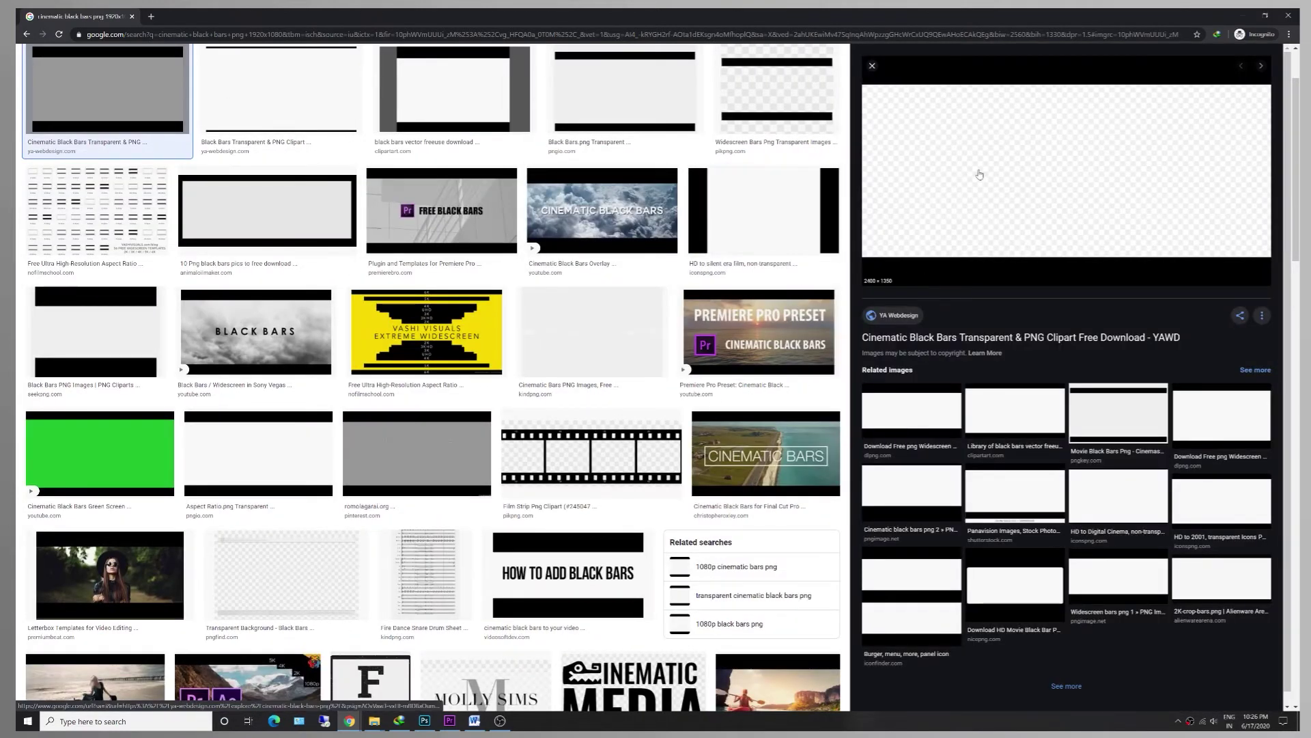
# - Save the previewed image to the Desktop as 4-3-aspect-ratio-png-7.png
pyautogui.rightClick(979, 174)
pyautogui.click(1011, 258)
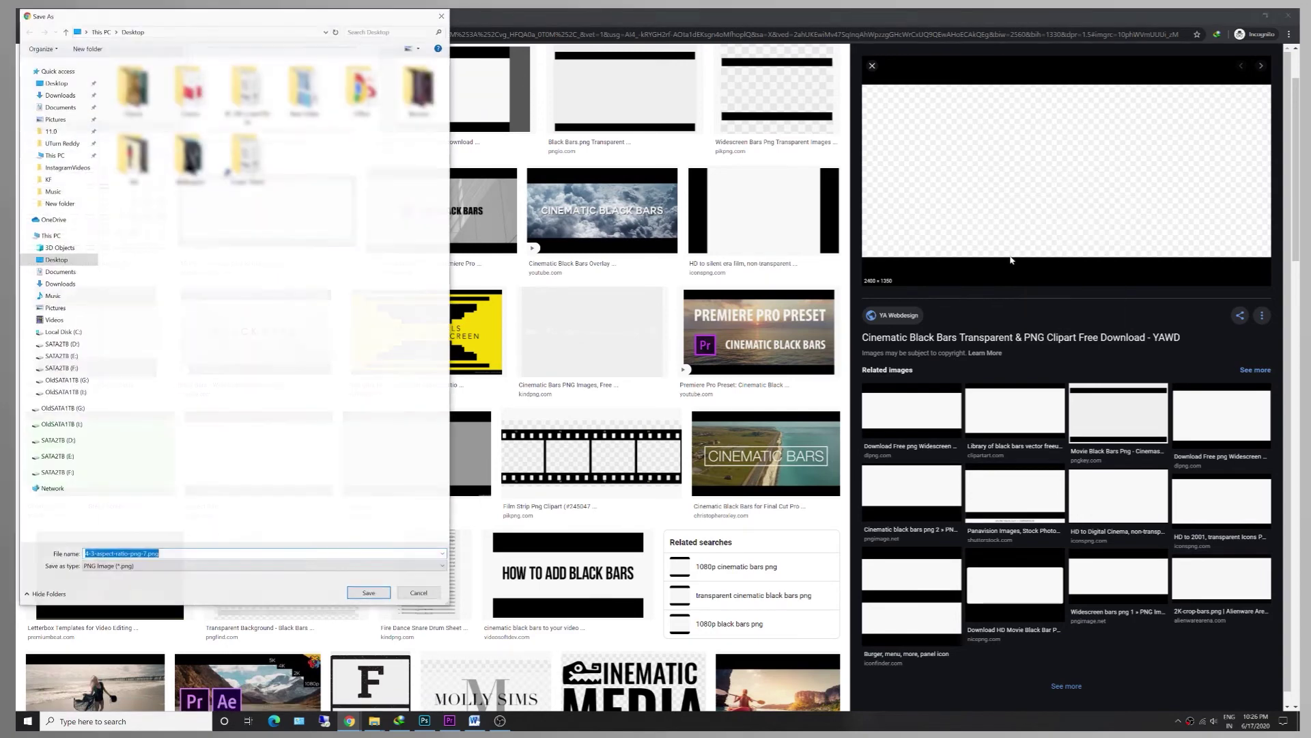
pyautogui.click(53, 84)
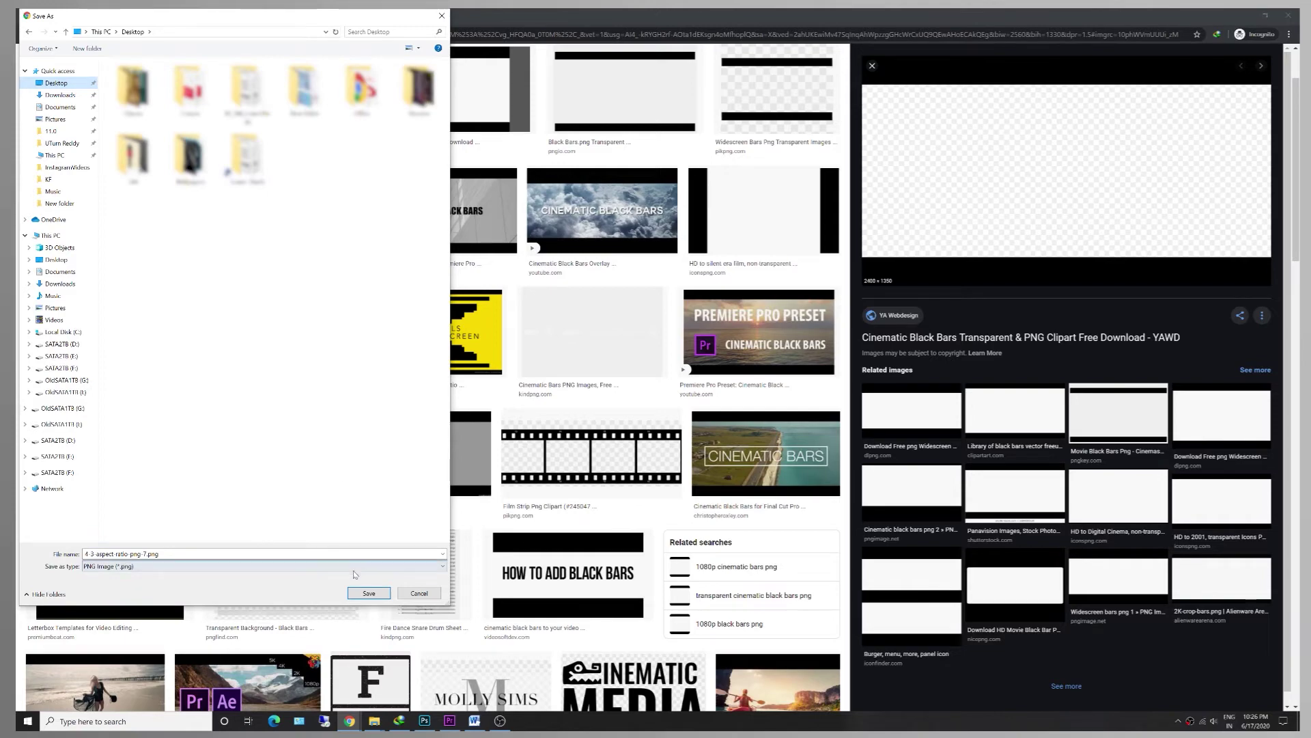
pyautogui.click(369, 593)
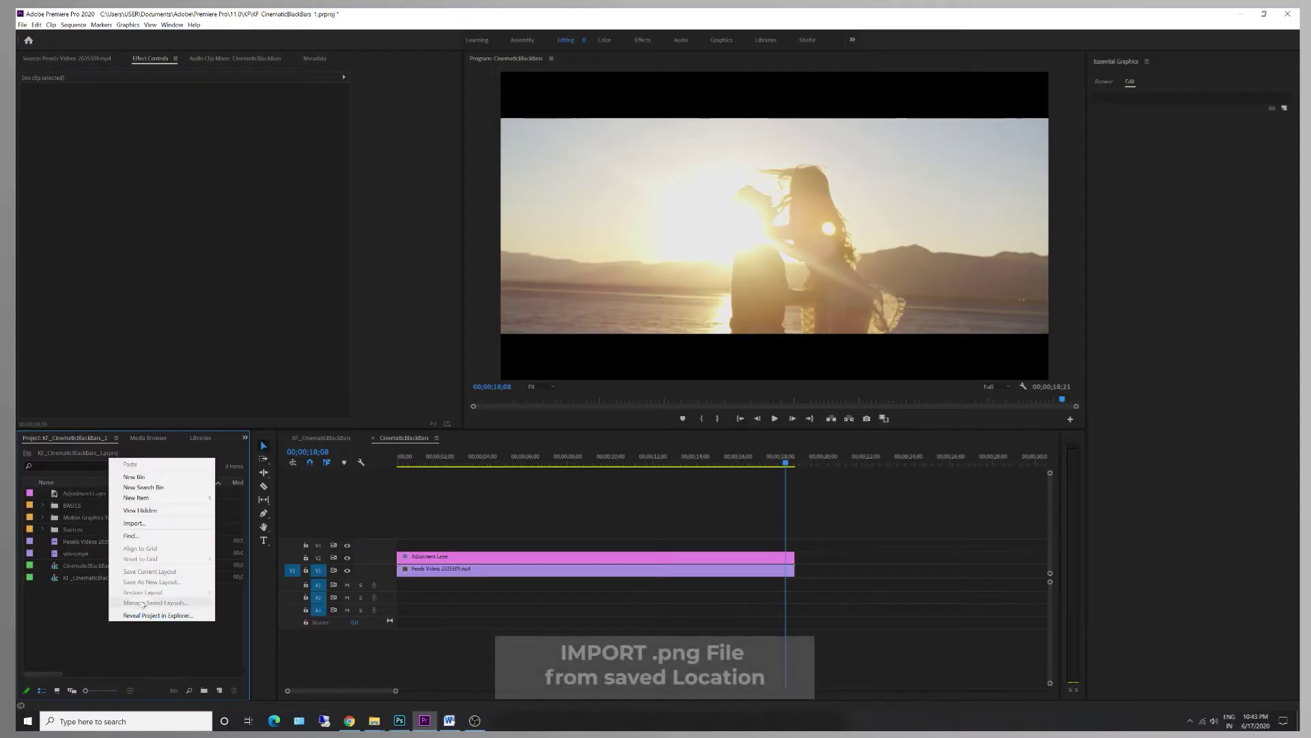
# - Import 4-3-aspect-ratio-png-7.png from the Desktop, using Details view to locate it
pyautogui.click(135, 522)
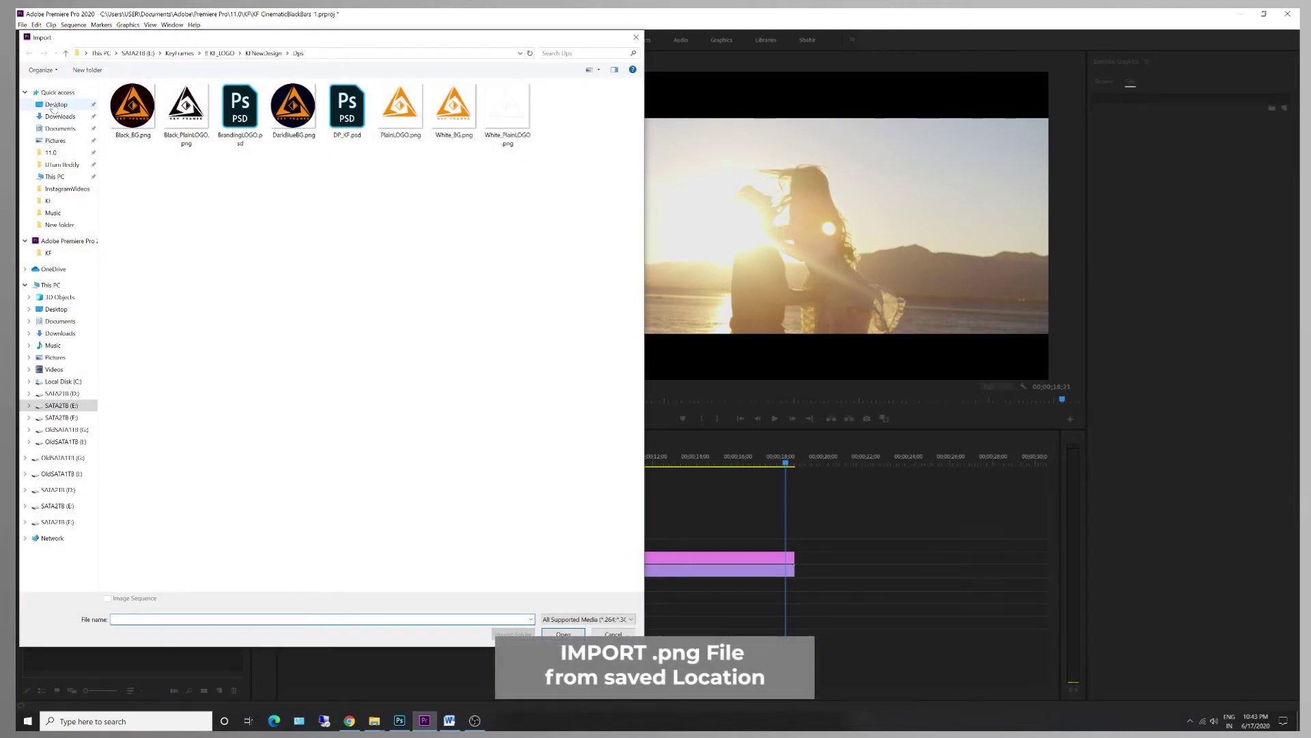
pyautogui.click(55, 105)
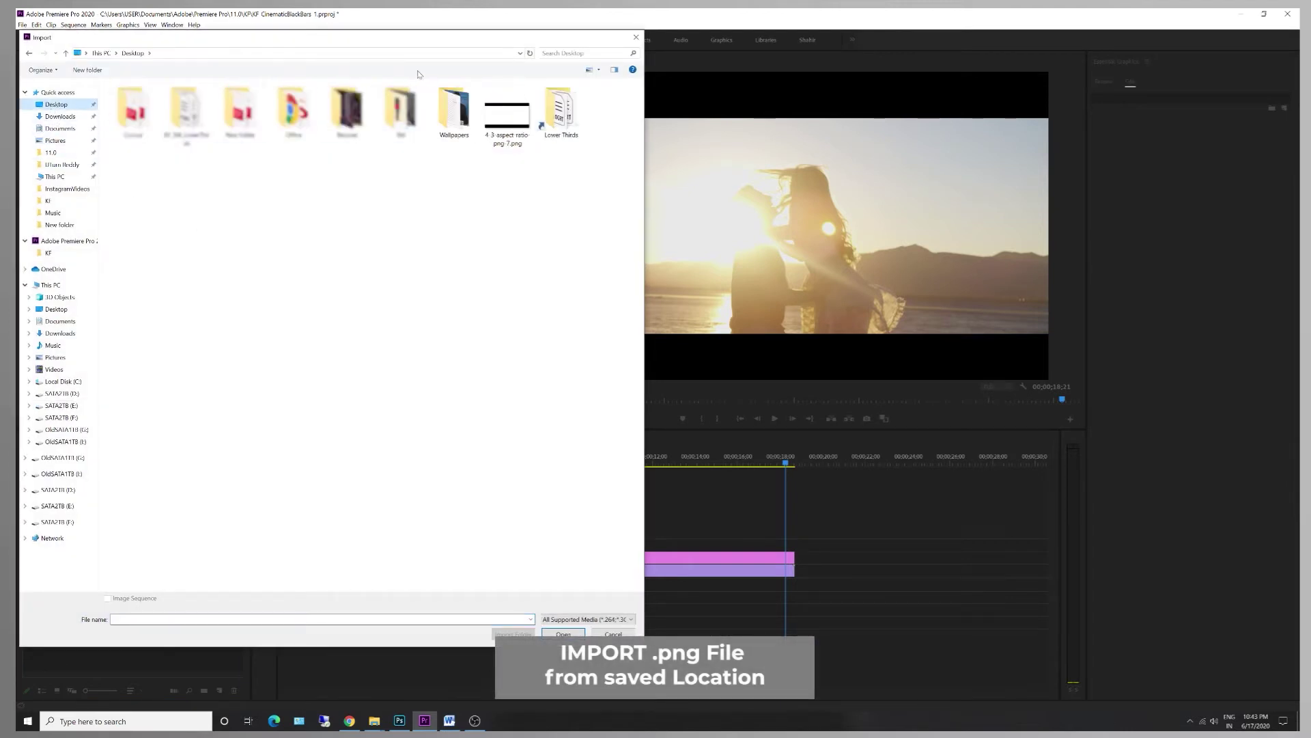
pyautogui.click(598, 70)
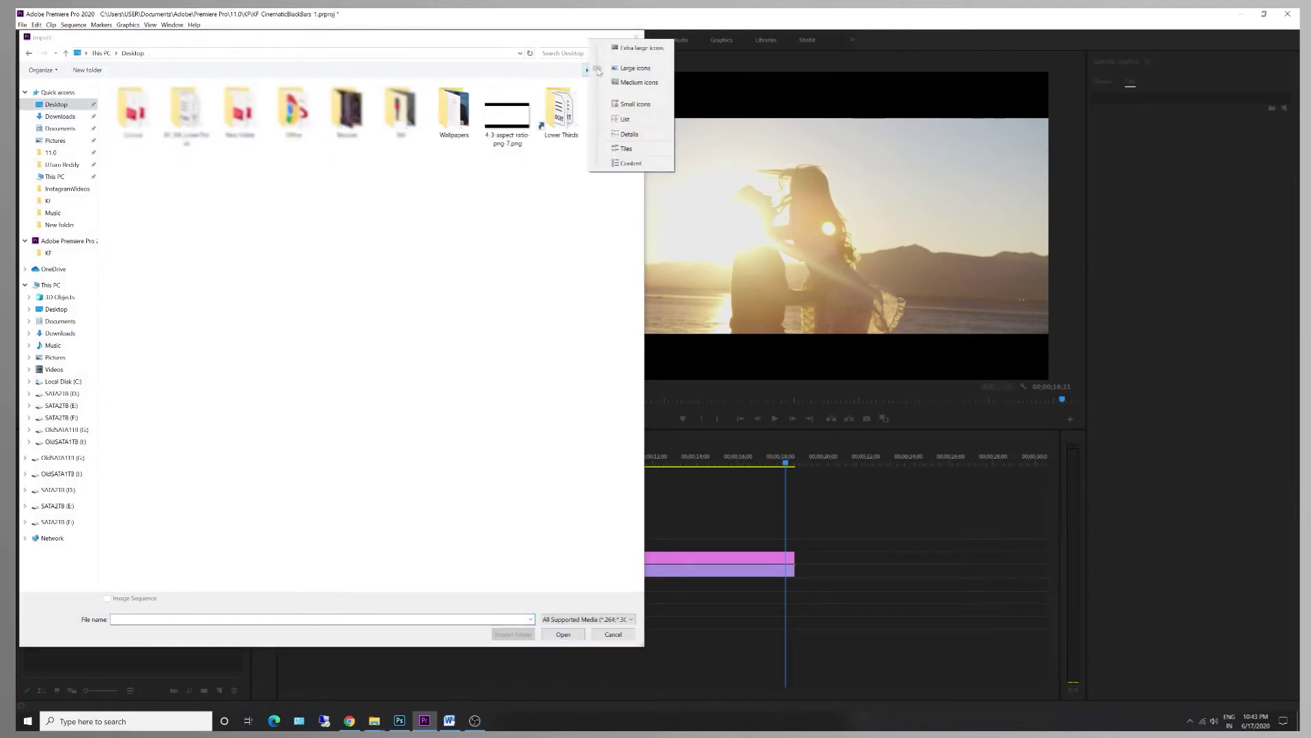
pyautogui.click(629, 134)
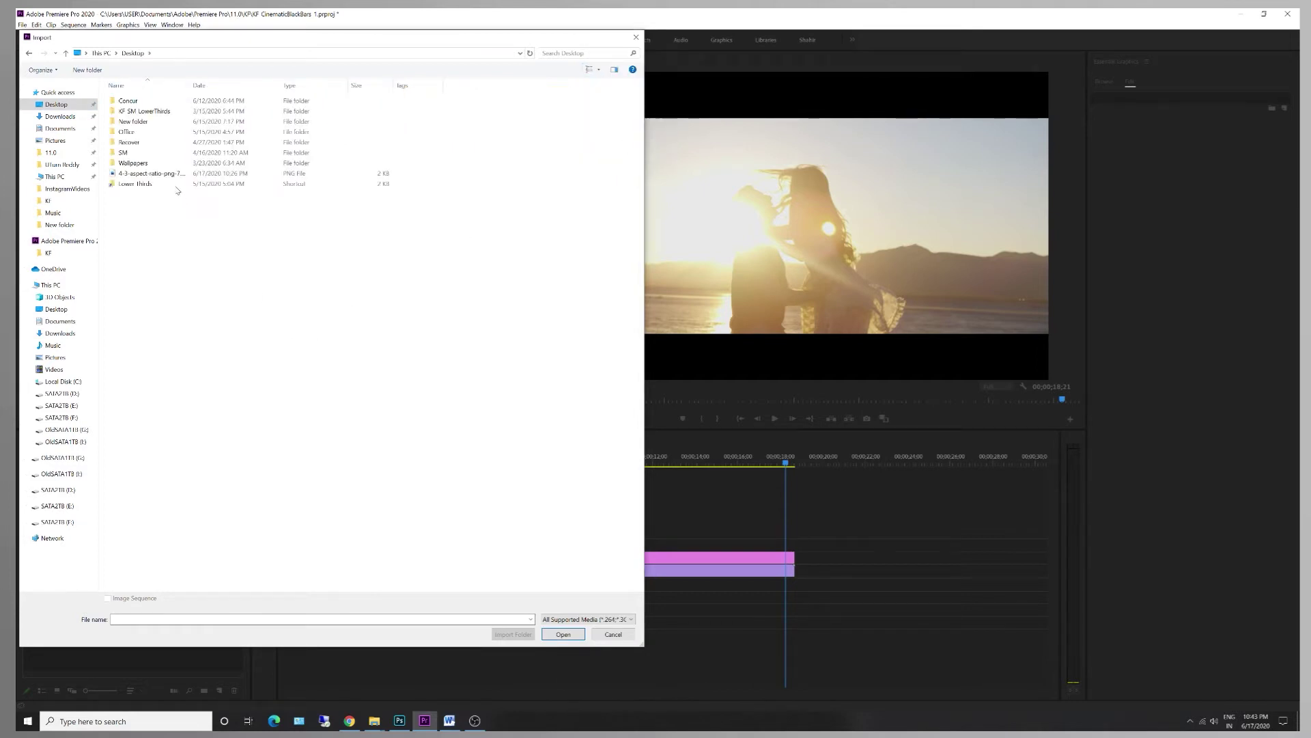
pyautogui.click(169, 175)
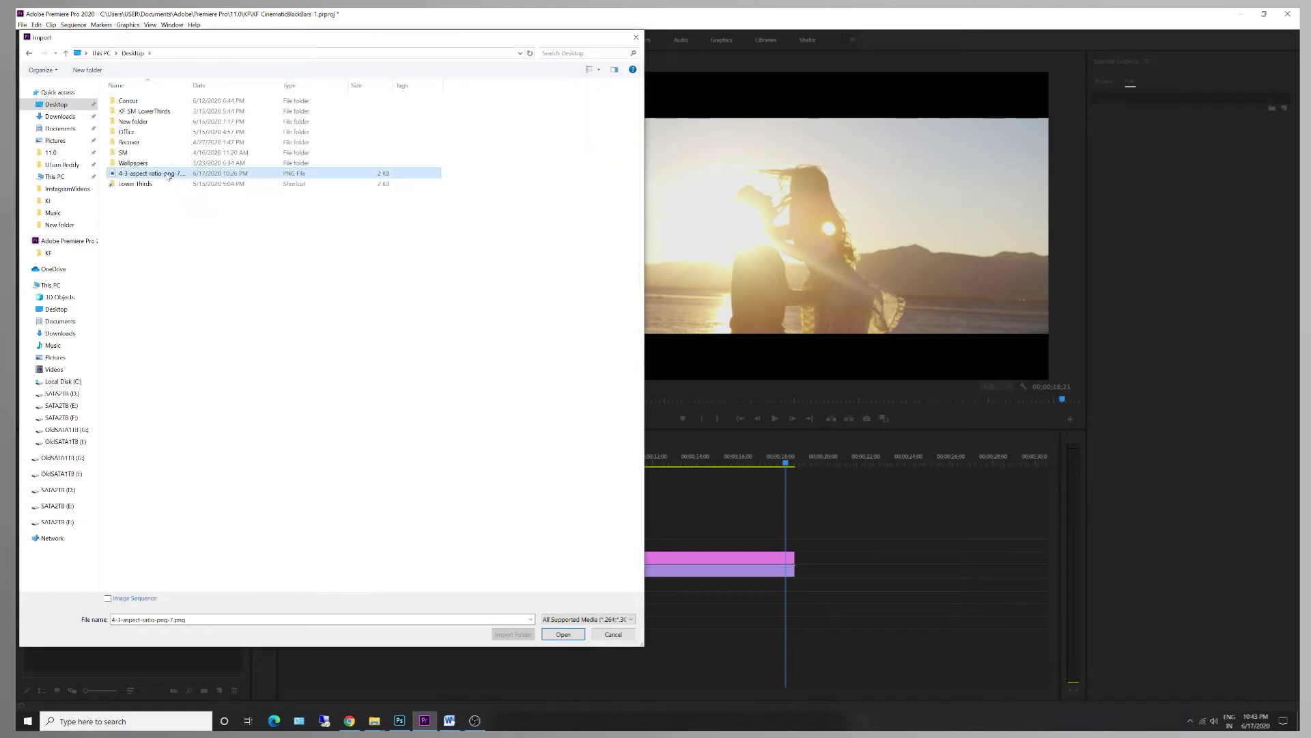
pyautogui.click(571, 638)
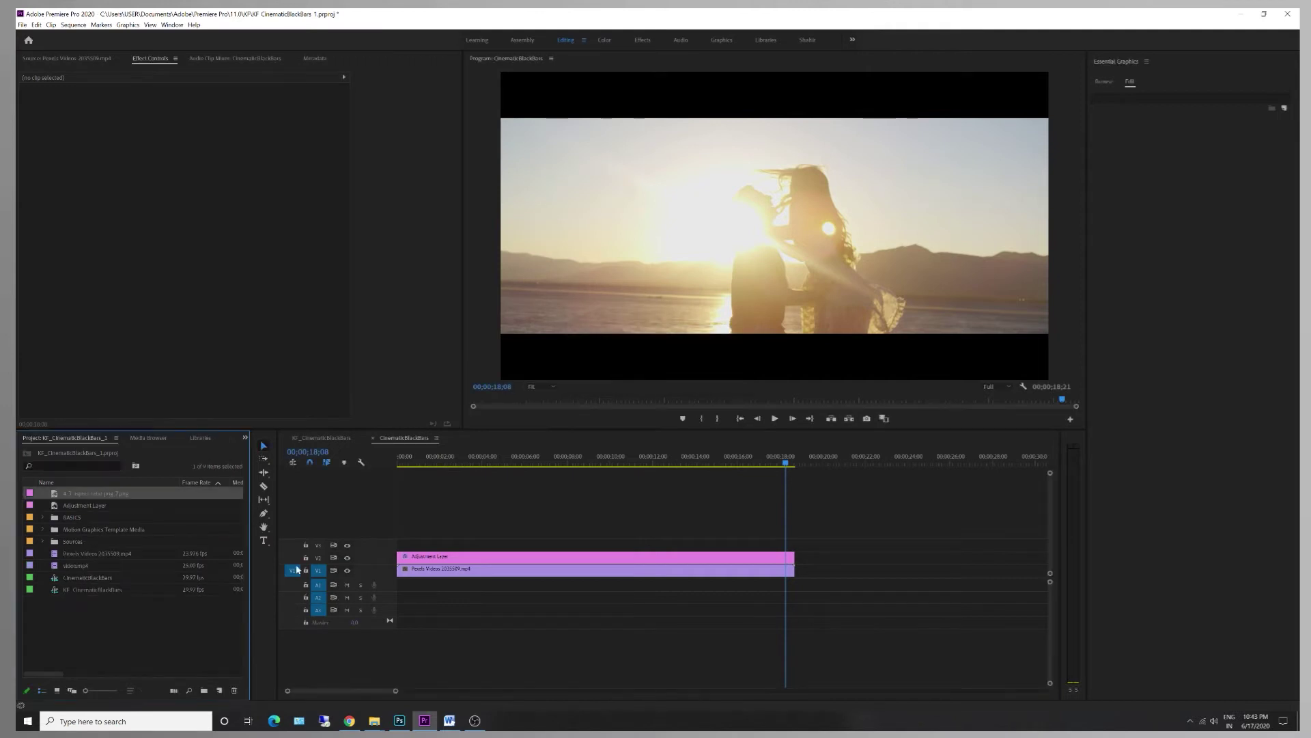
# - Replace the V2 adjustment layer with the black bars PNG, stretched to the clip's full length
pyautogui.click(441, 558)
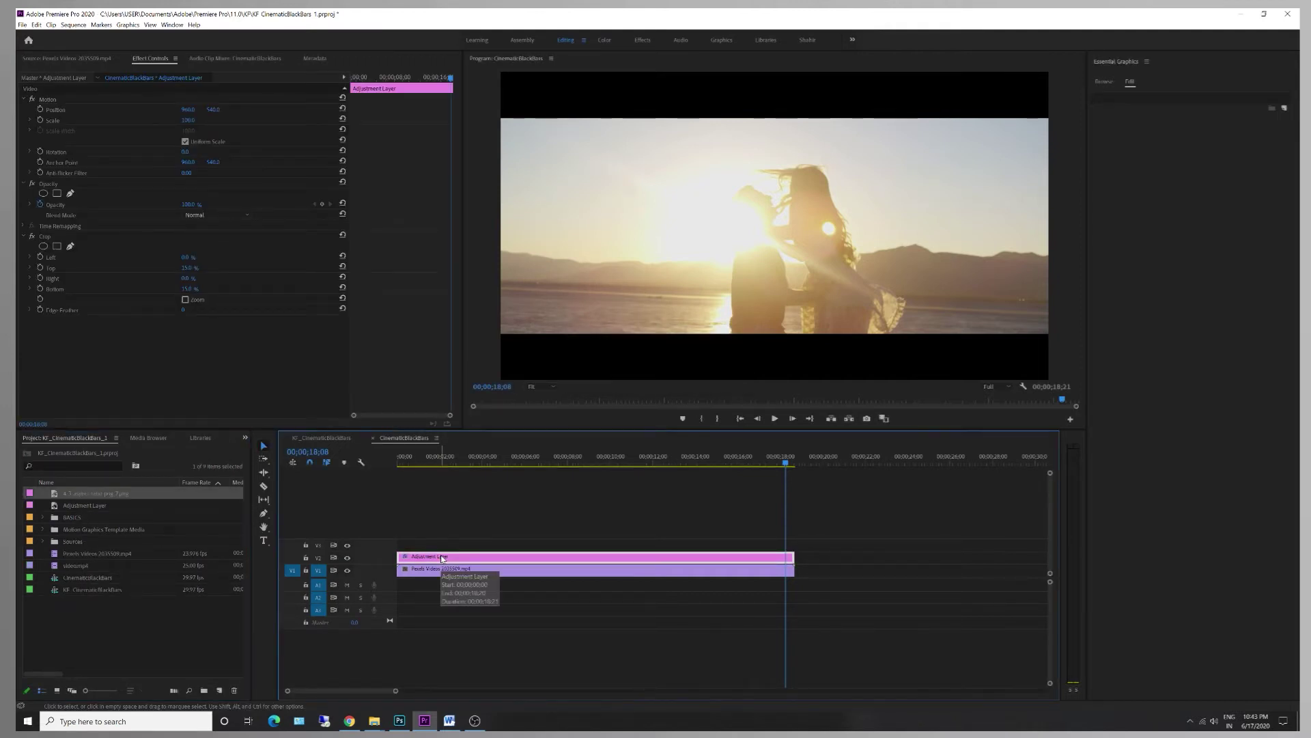
pyautogui.press('Delete')
pyautogui.moveTo(460, 457); pyautogui.dragTo(446, 457)
pyautogui.moveTo(94, 503); pyautogui.dragTo(424, 556)
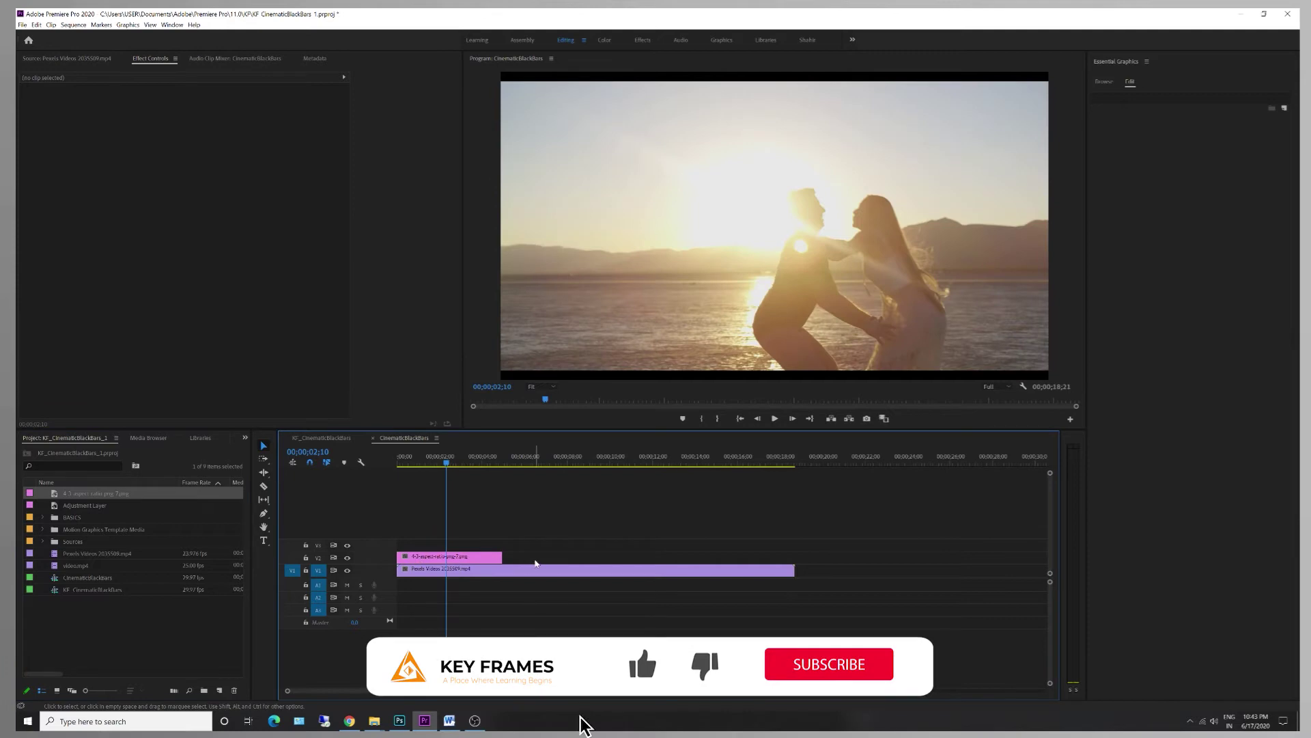
pyautogui.moveTo(504, 557); pyautogui.dragTo(795, 557)
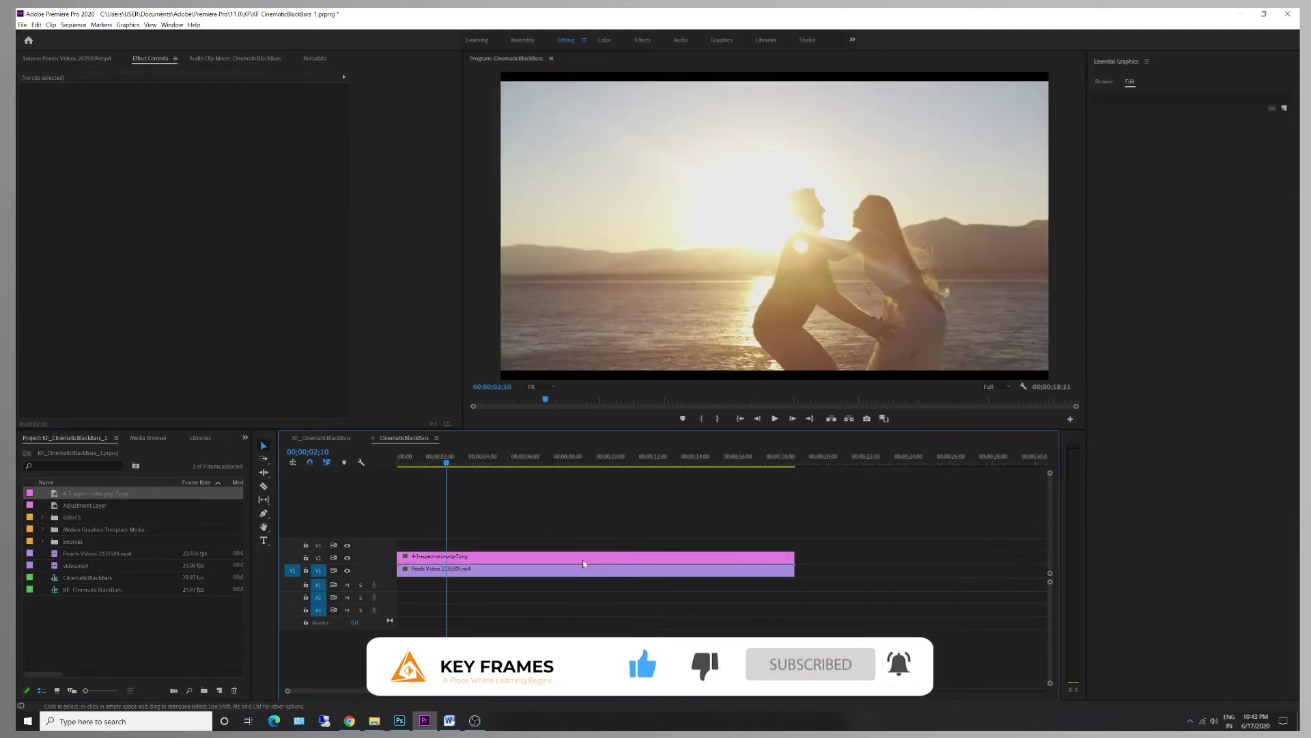
# - Set the PNG to frame size, then play back, toggling V2 to compare with and without bars
pyautogui.rightClick(580, 558)
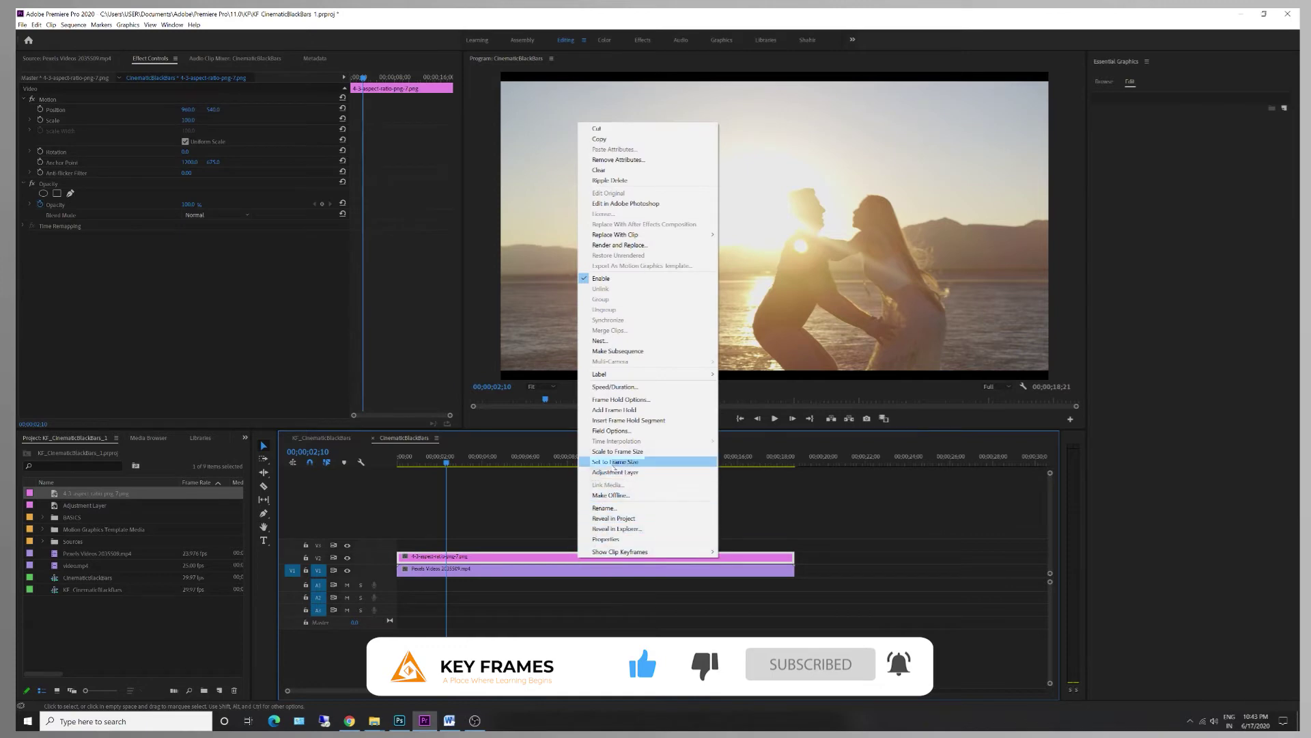
pyautogui.click(610, 465)
pyautogui.click(472, 502)
pyautogui.press('Home')
pyautogui.press('space')
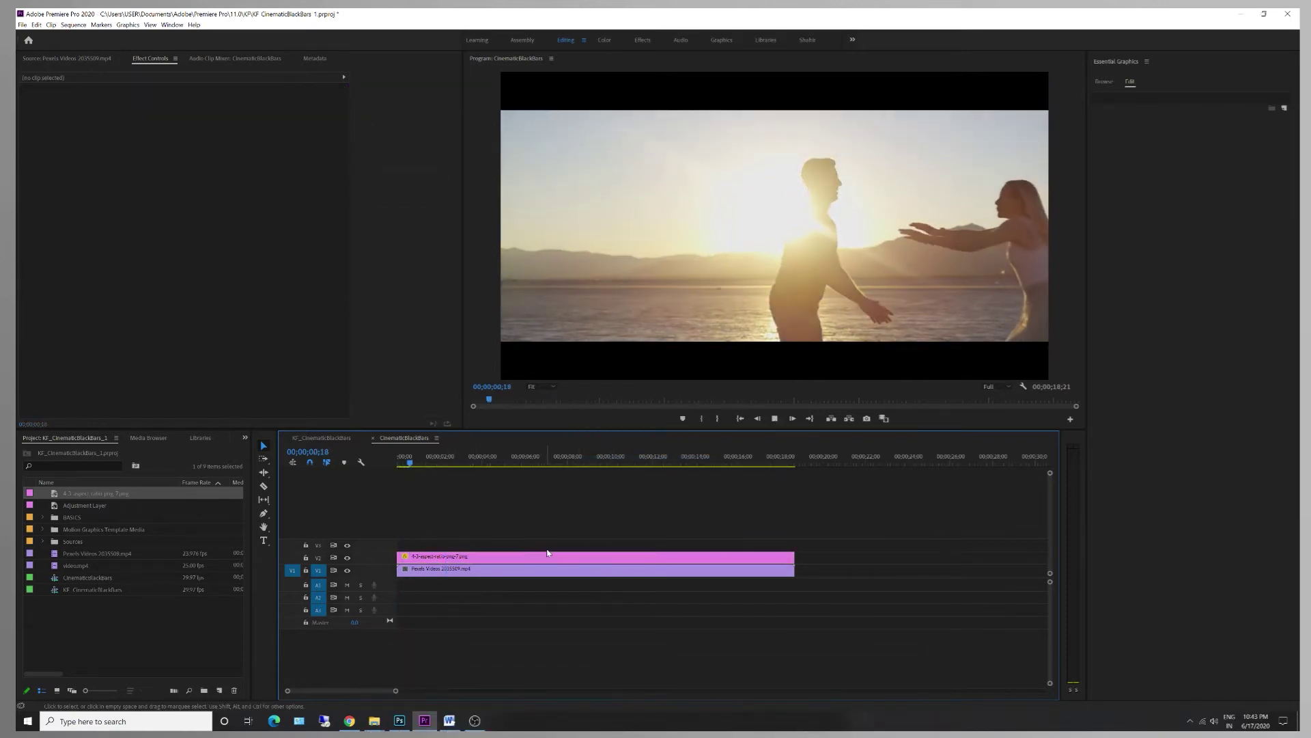
pyautogui.click(347, 558)
pyautogui.click(347, 558)
pyautogui.click(347, 558)
pyautogui.click(347, 558)
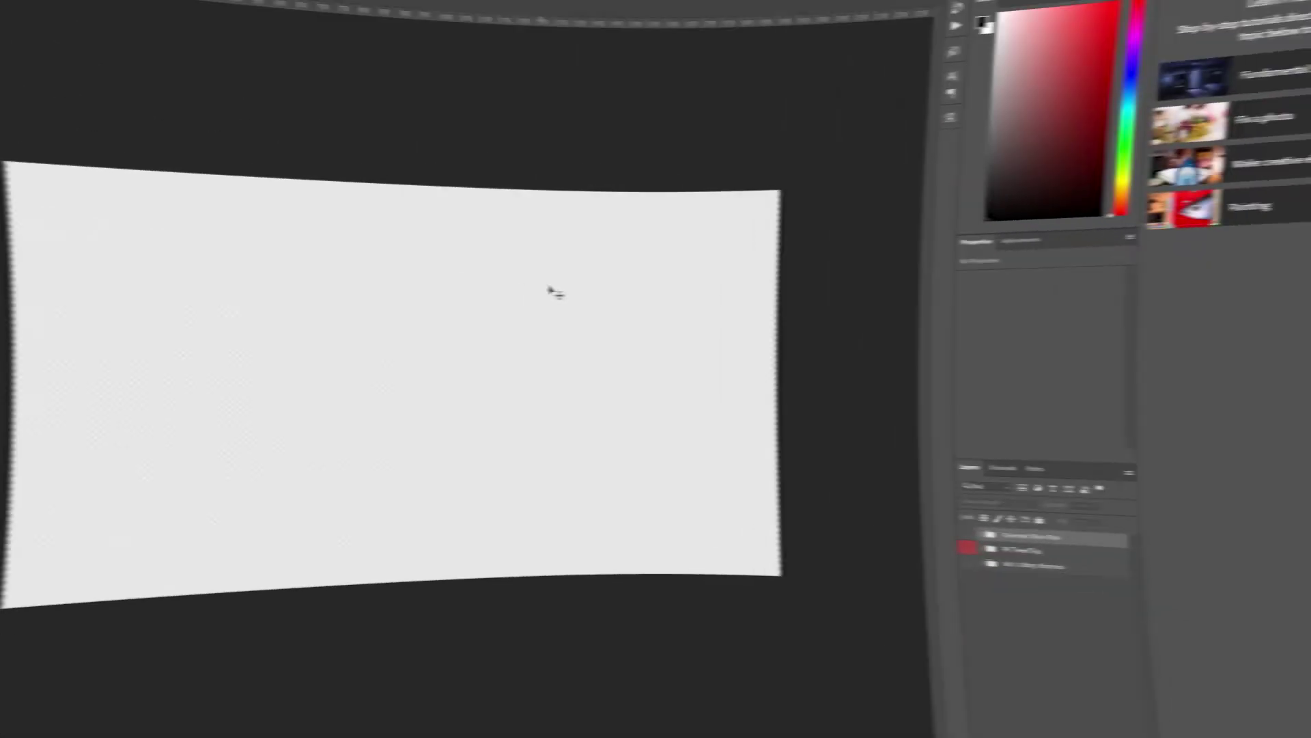
# - Start a new document from the 1920 x 1080 px preset, renamed BlackBars
pyautogui.hotkey('ctrl', 'n')
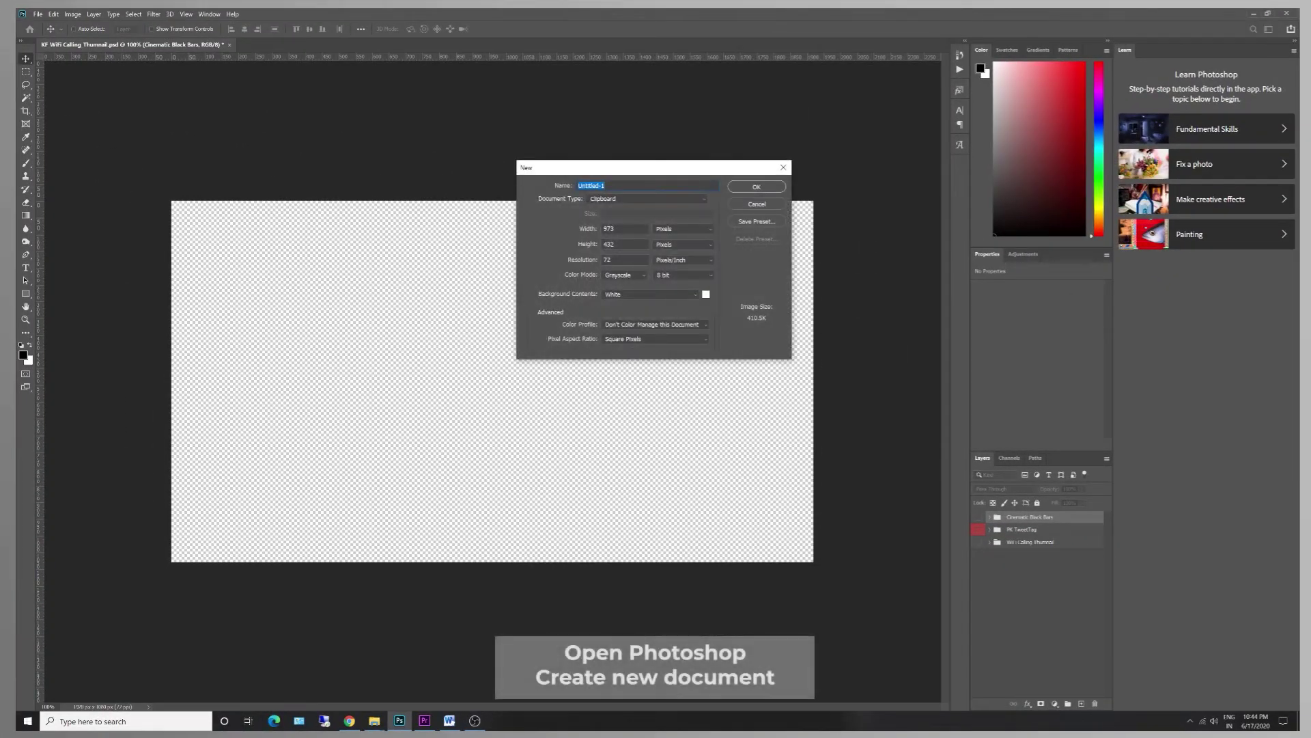
pyautogui.click(645, 198)
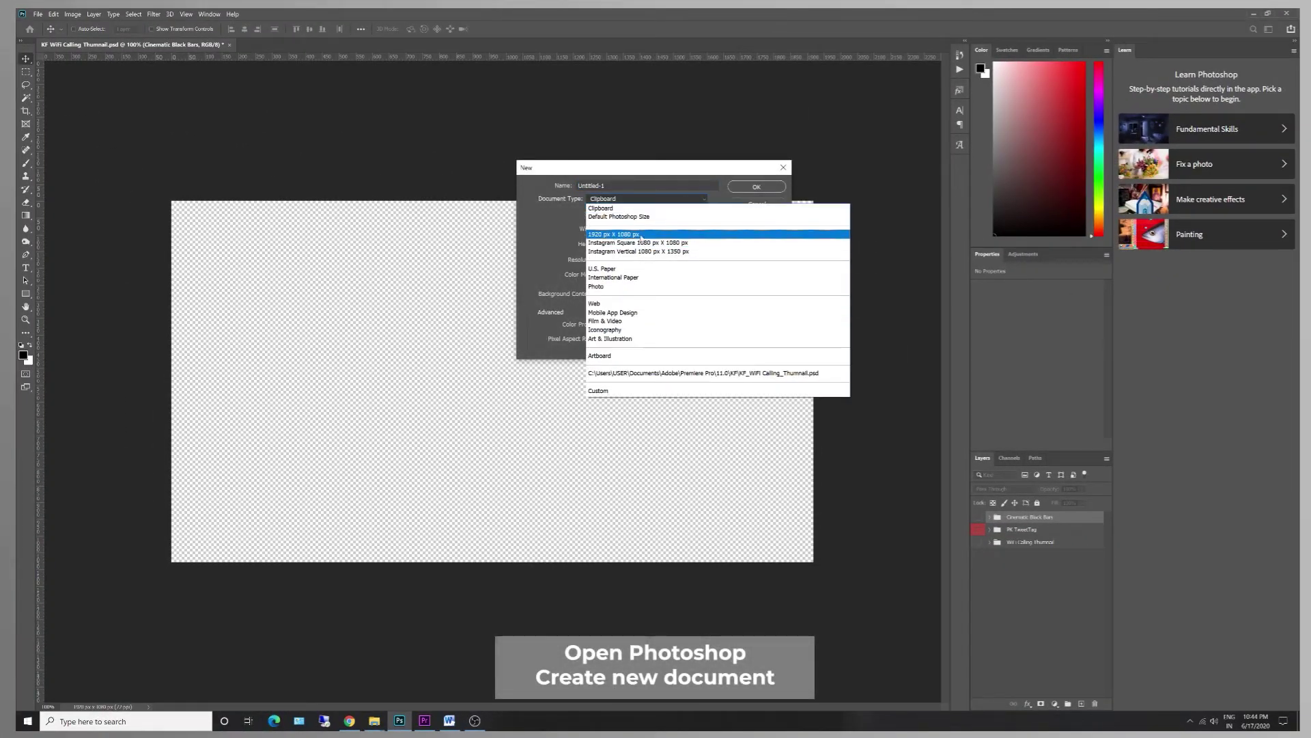
pyautogui.click(613, 234)
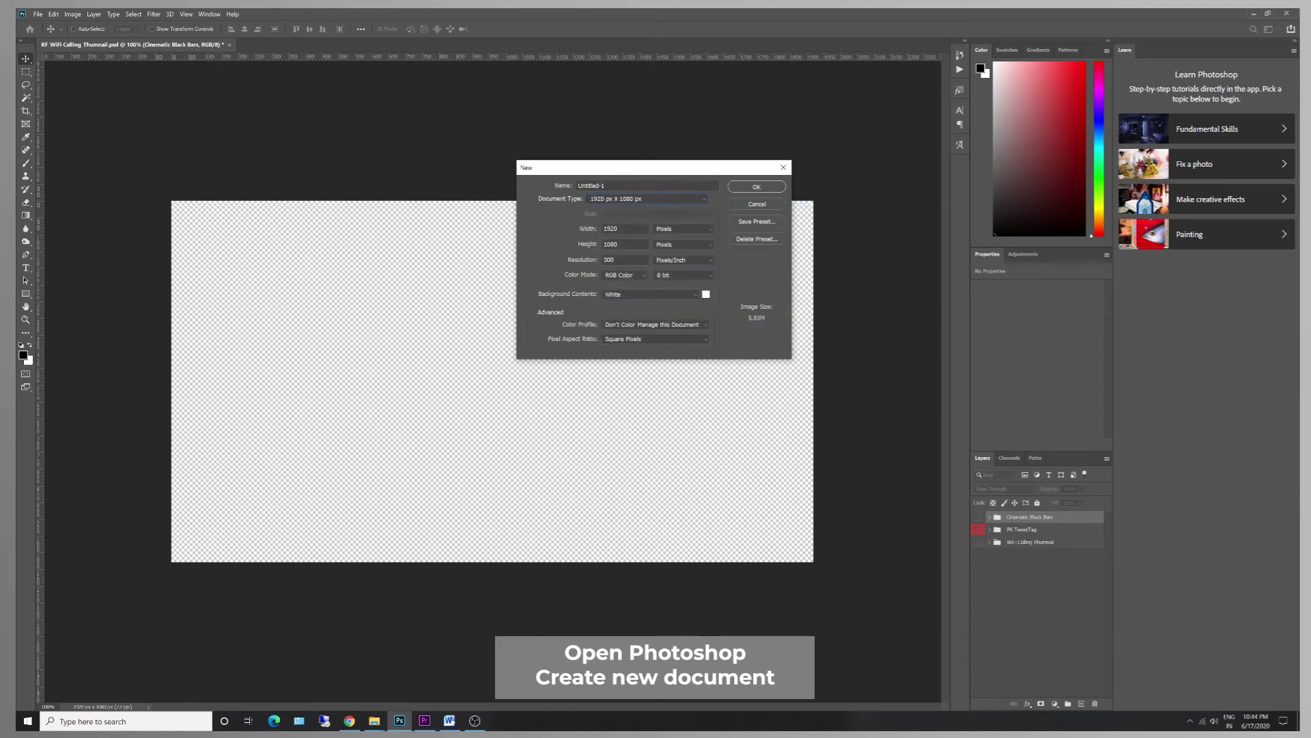
pyautogui.moveTo(604, 185); pyautogui.dragTo(578, 185)
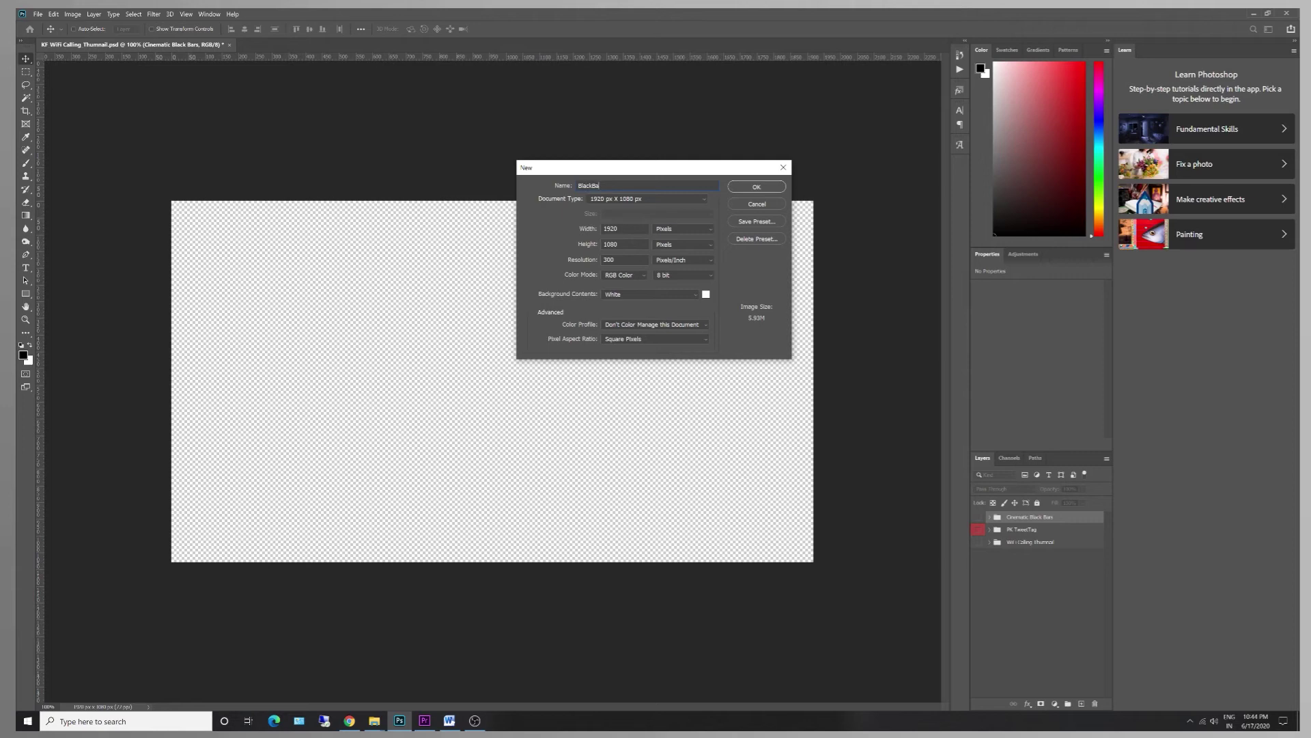
pyautogui.press('Return')
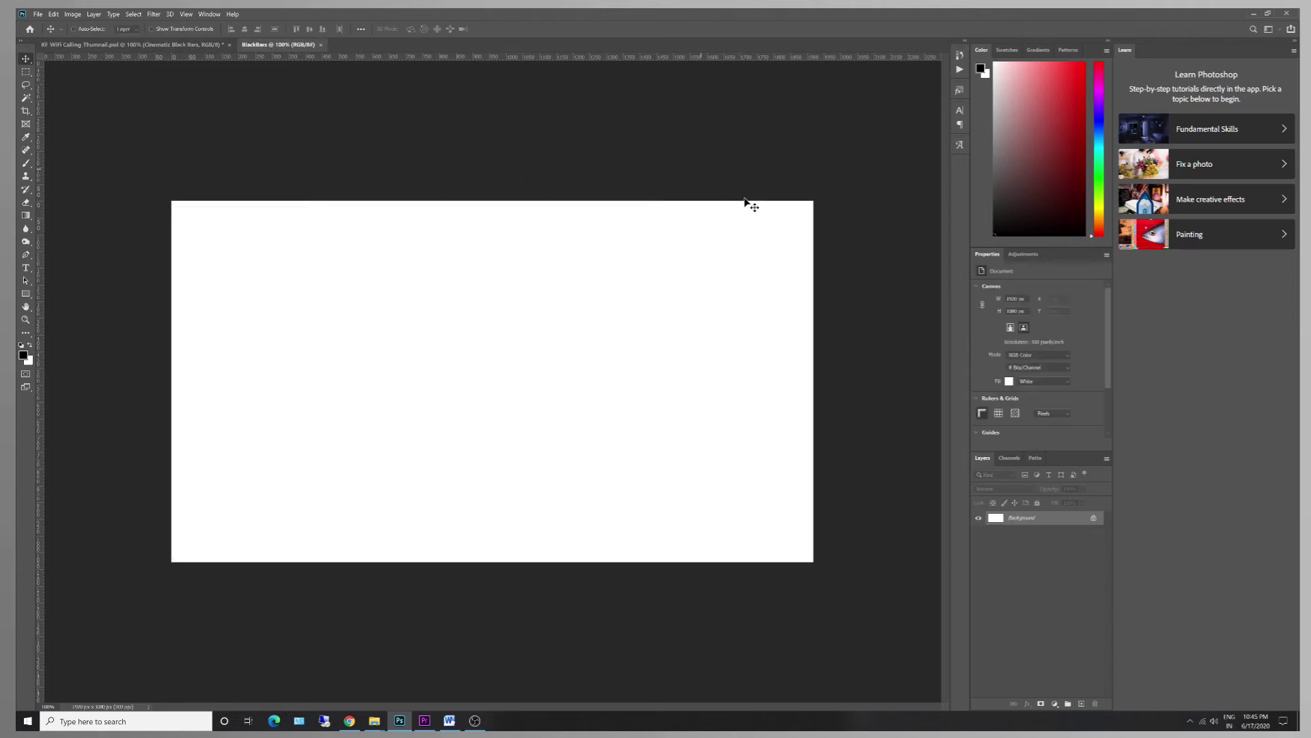
# - Fill a full-width marquee strip at the canvas top with black on a new Layer 1, then deselect
pyautogui.click(26, 72)
pyautogui.moveTo(159, 163); pyautogui.dragTo(836, 267)
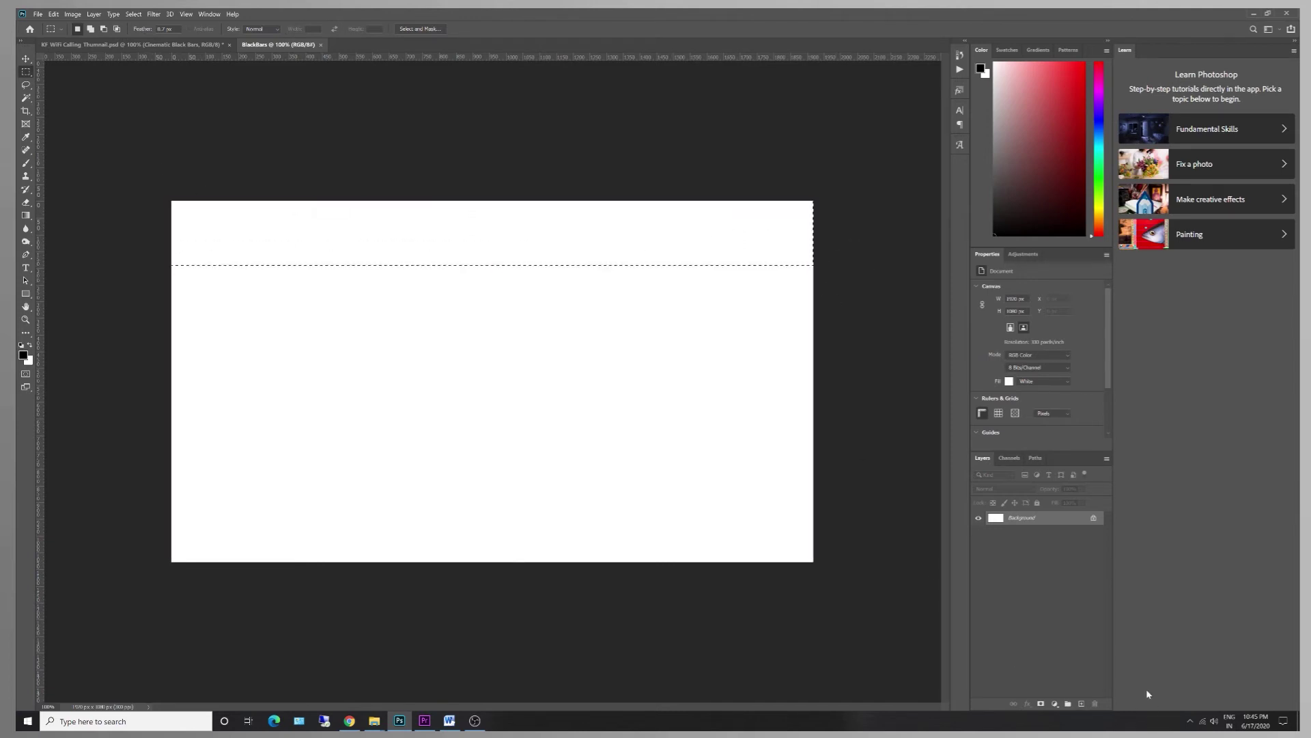
pyautogui.click(1081, 704)
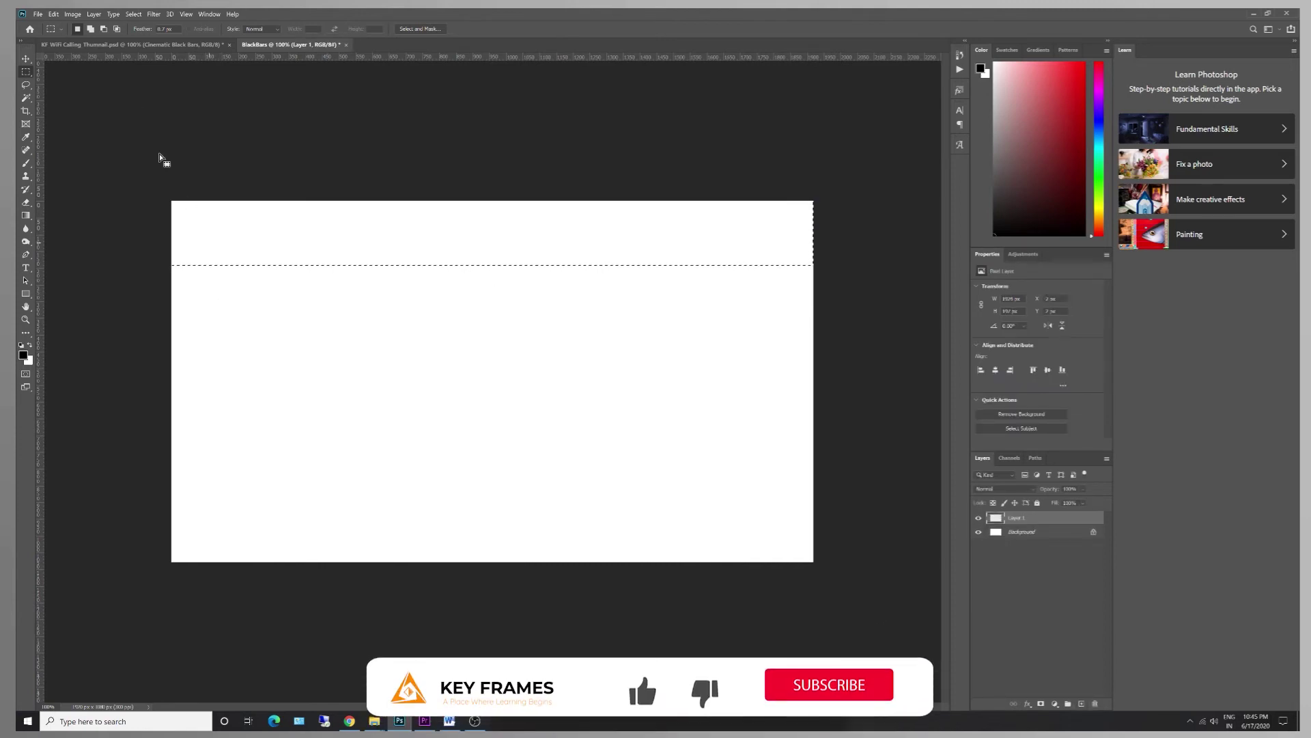
pyautogui.click(54, 14)
pyautogui.click(61, 160)
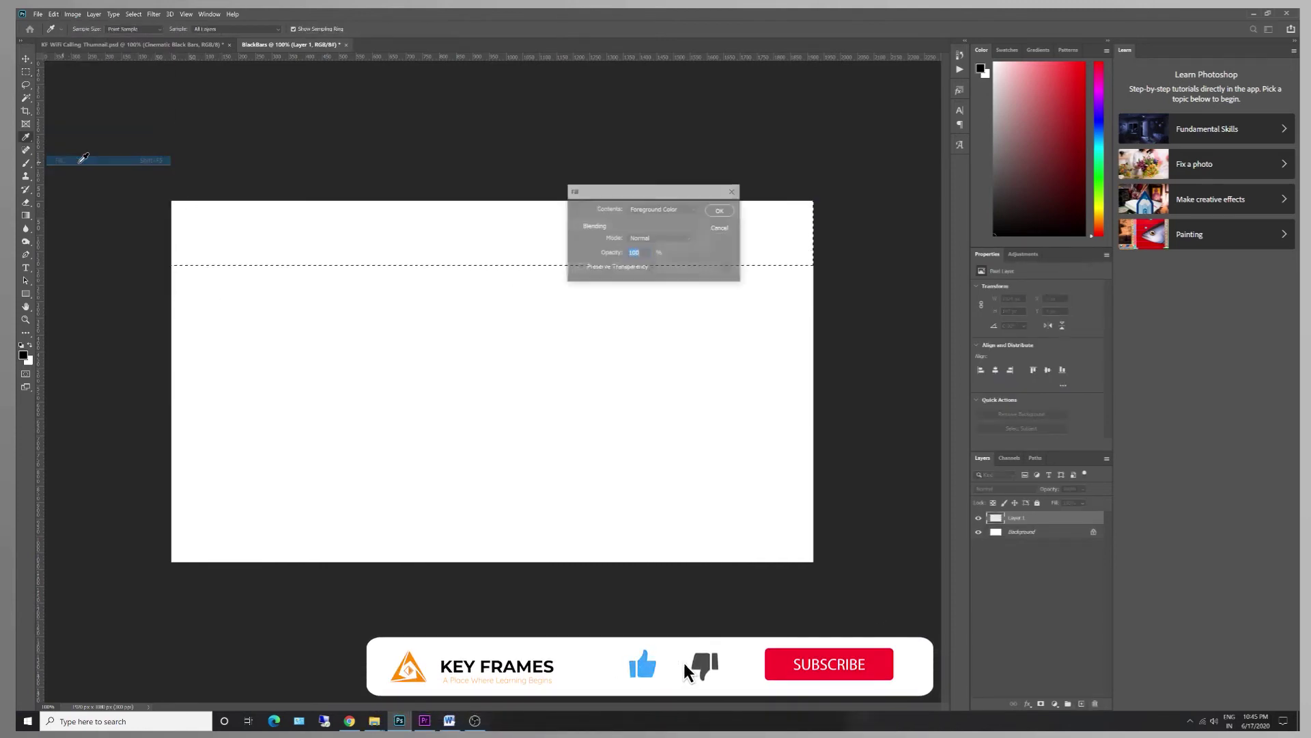
pyautogui.click(660, 209)
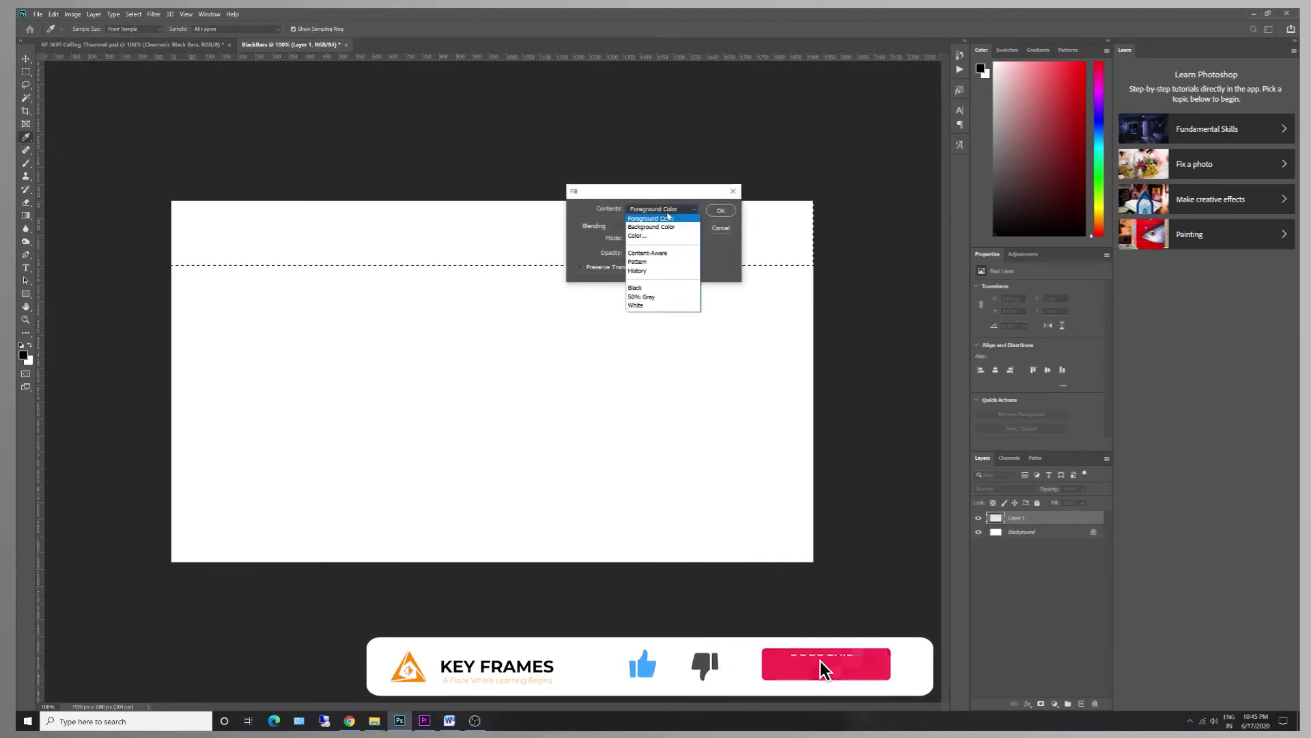
pyautogui.click(635, 287)
pyautogui.click(720, 211)
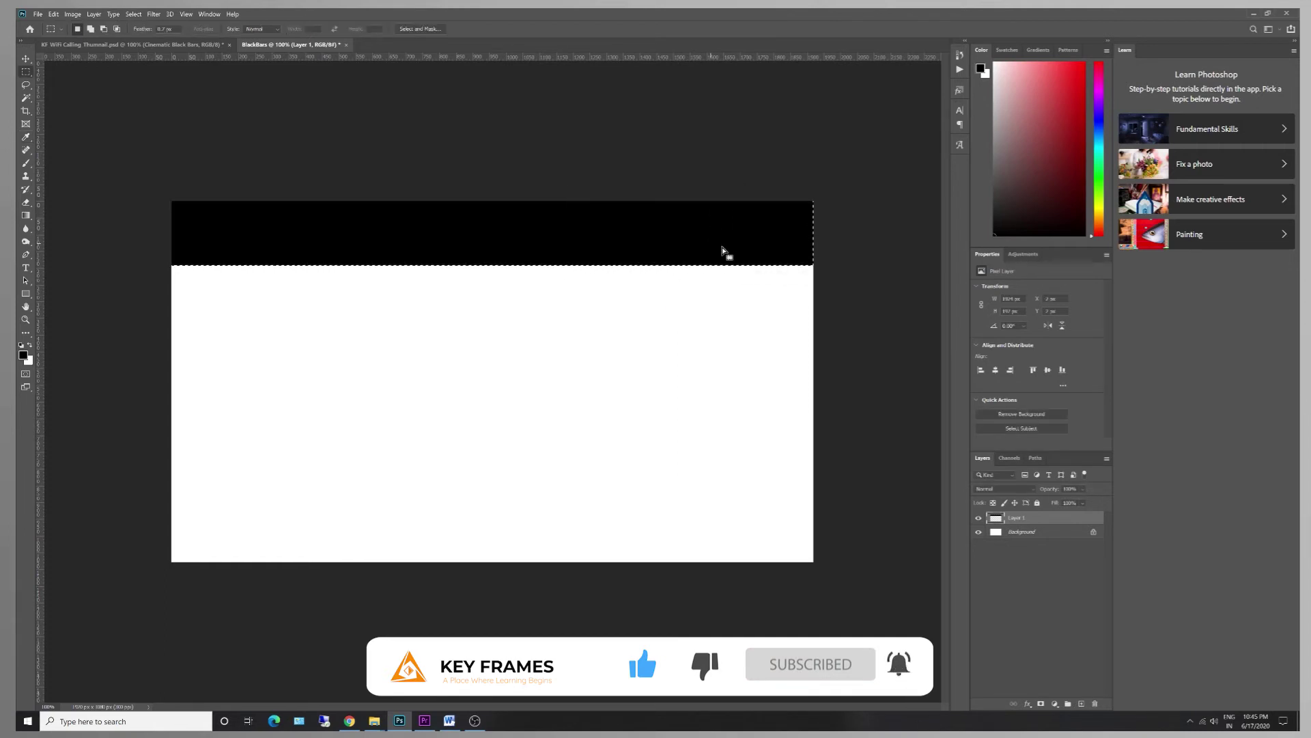
pyautogui.hotkey('ctrl', 'd')
pyautogui.press('v')
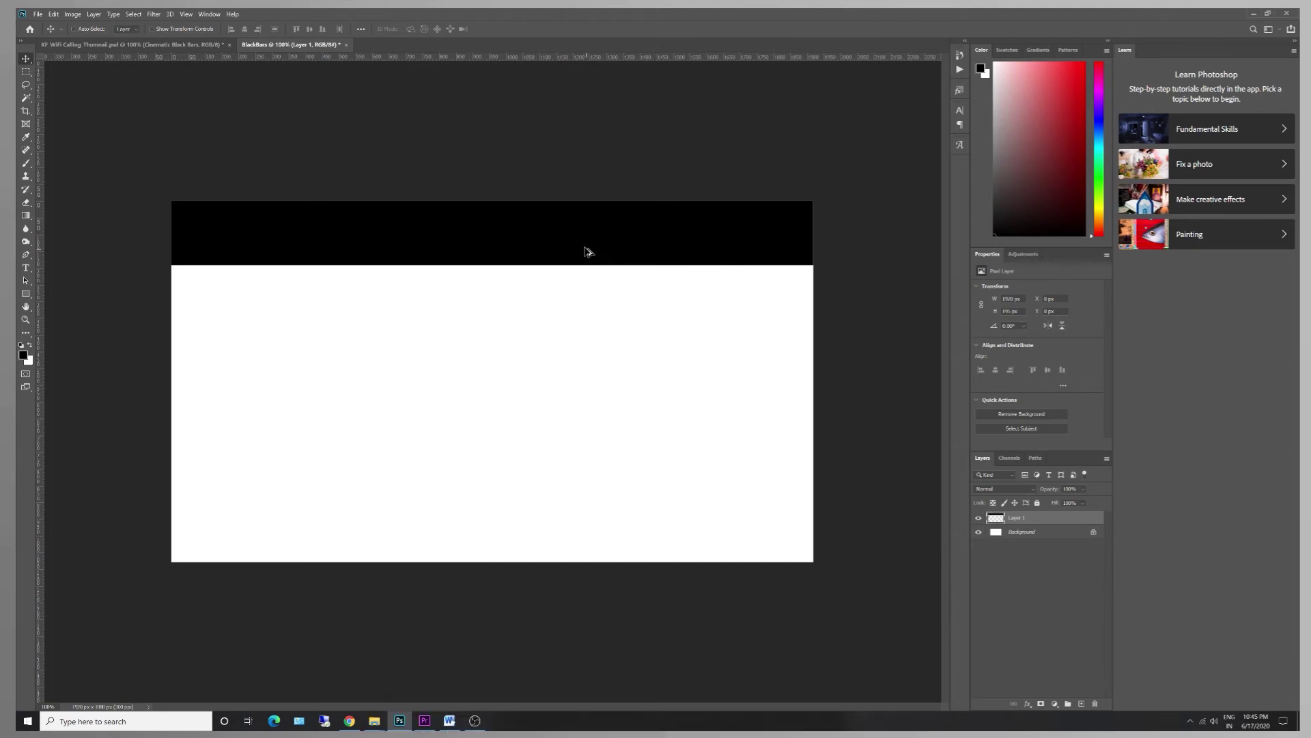
# - Duplicate the top black bar down to the canvas bottom and nudge it flush with the edges
pyautogui.moveTo(581, 234); pyautogui.dragTo(578, 531)
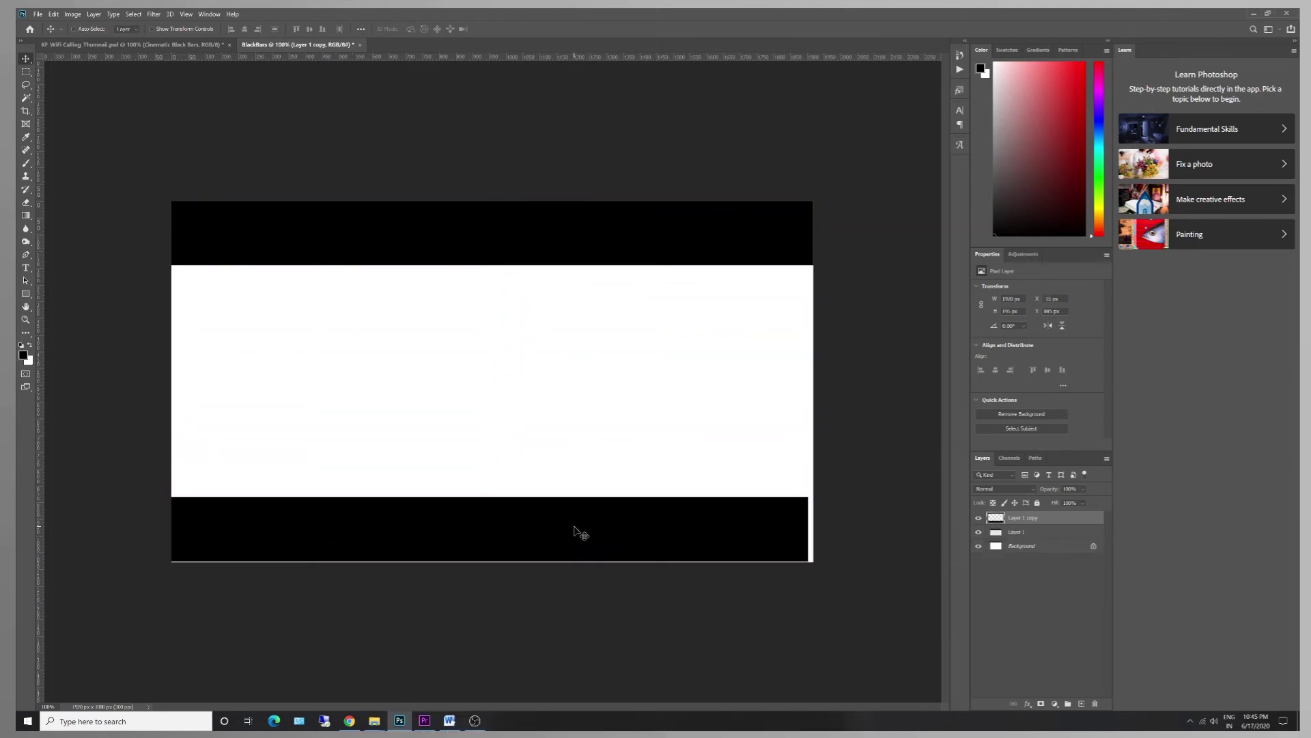
pyautogui.press('Right')
pyautogui.press('Right')
pyautogui.press('Right')
pyautogui.press('Right')
pyautogui.press('Right')
pyautogui.press('Right')
pyautogui.press('Right')
pyautogui.press('Right')
pyautogui.press('Right')
pyautogui.press('Right')
pyautogui.press('Right')
pyautogui.press('Right')
pyautogui.press('Right')
pyautogui.press('Right')
pyautogui.press('Right')
pyautogui.moveTo(568, 531); pyautogui.dragTo(568, 531)
pyautogui.press('Down')
pyautogui.press('Down')
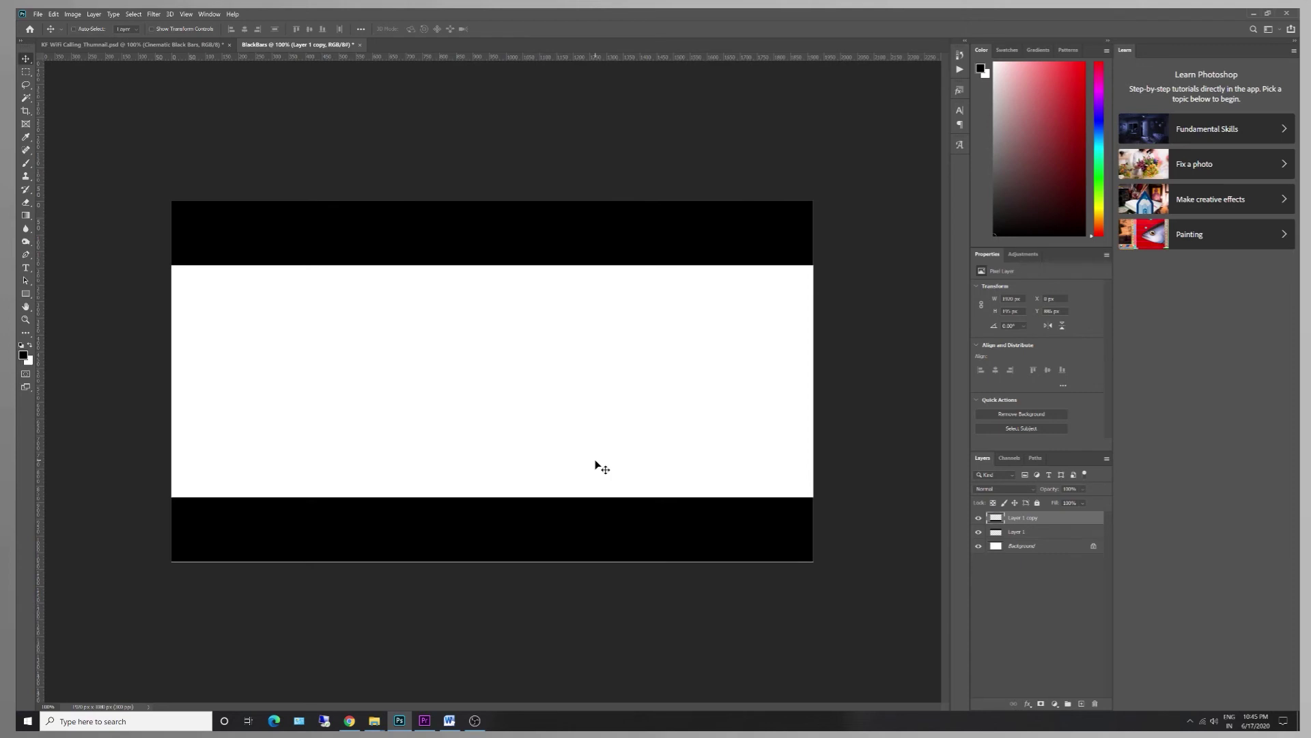
pyautogui.press('Down')
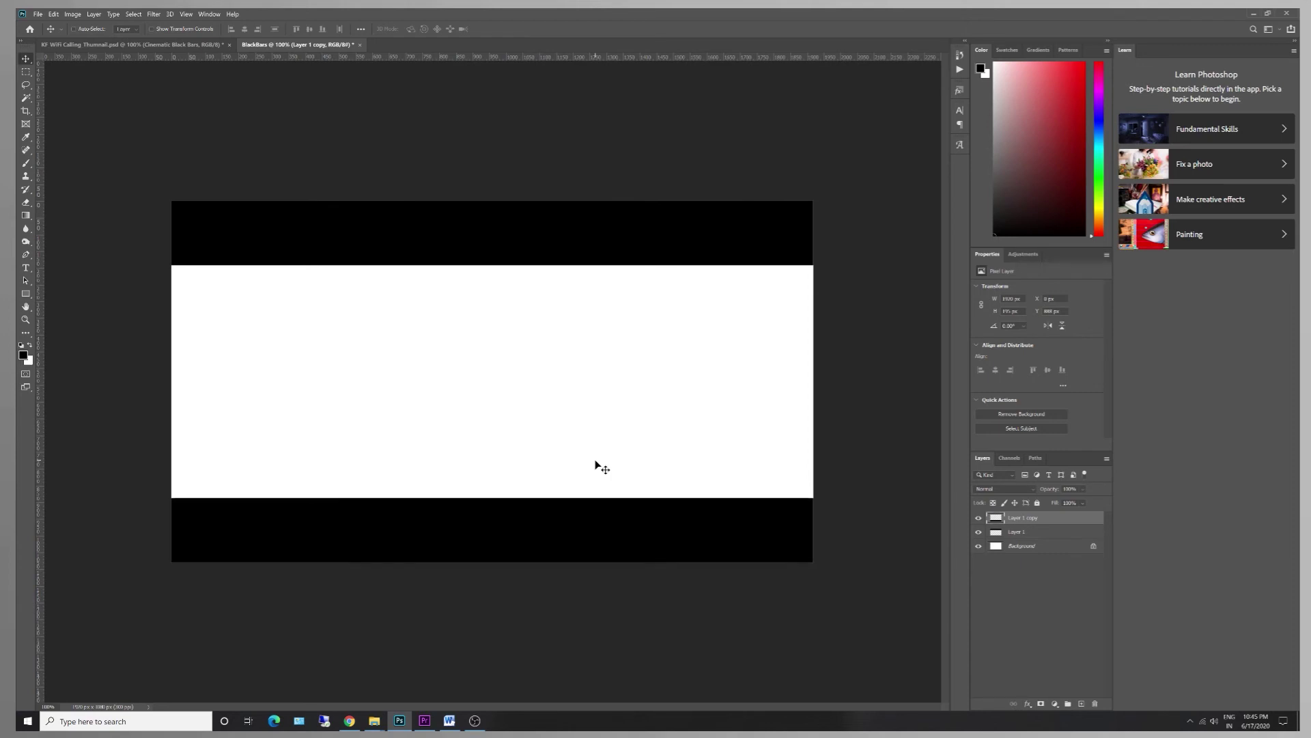
# - Hide the white Background layer and nudge the top black bar horizontally into place
pyautogui.click(1017, 546)
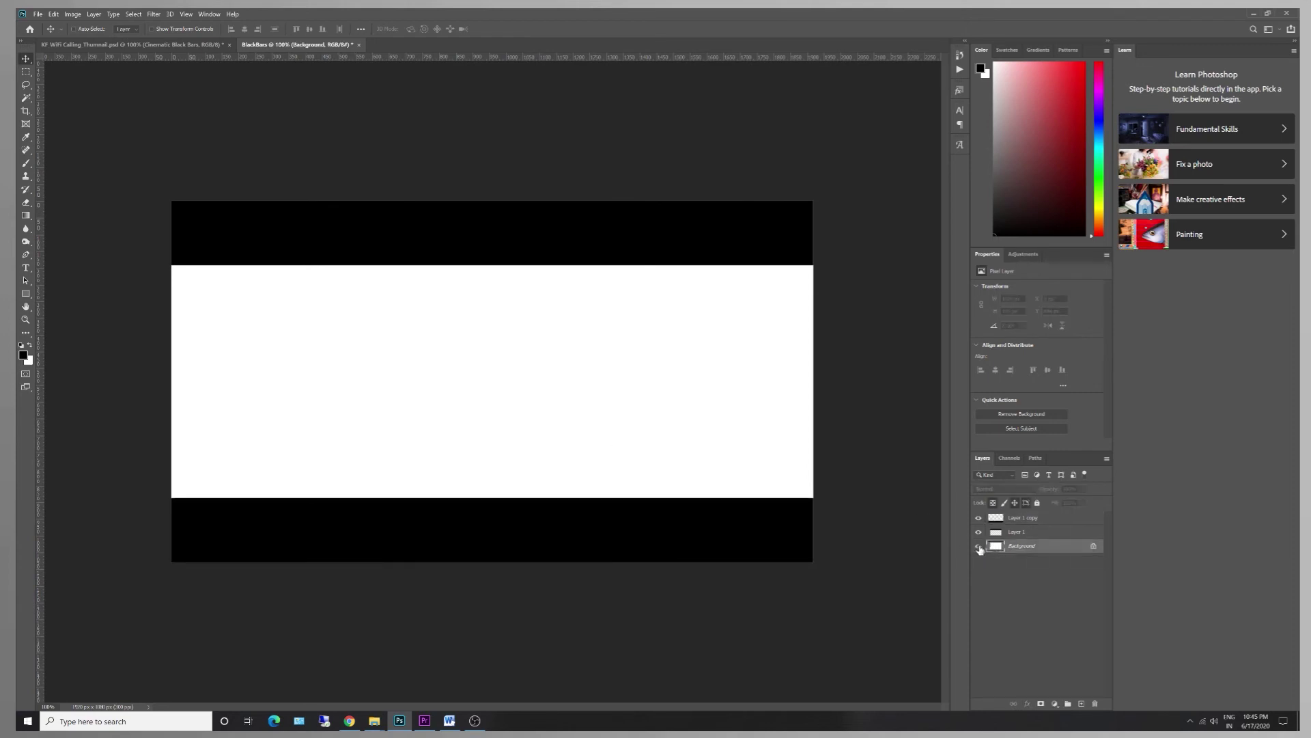
pyautogui.click(978, 546)
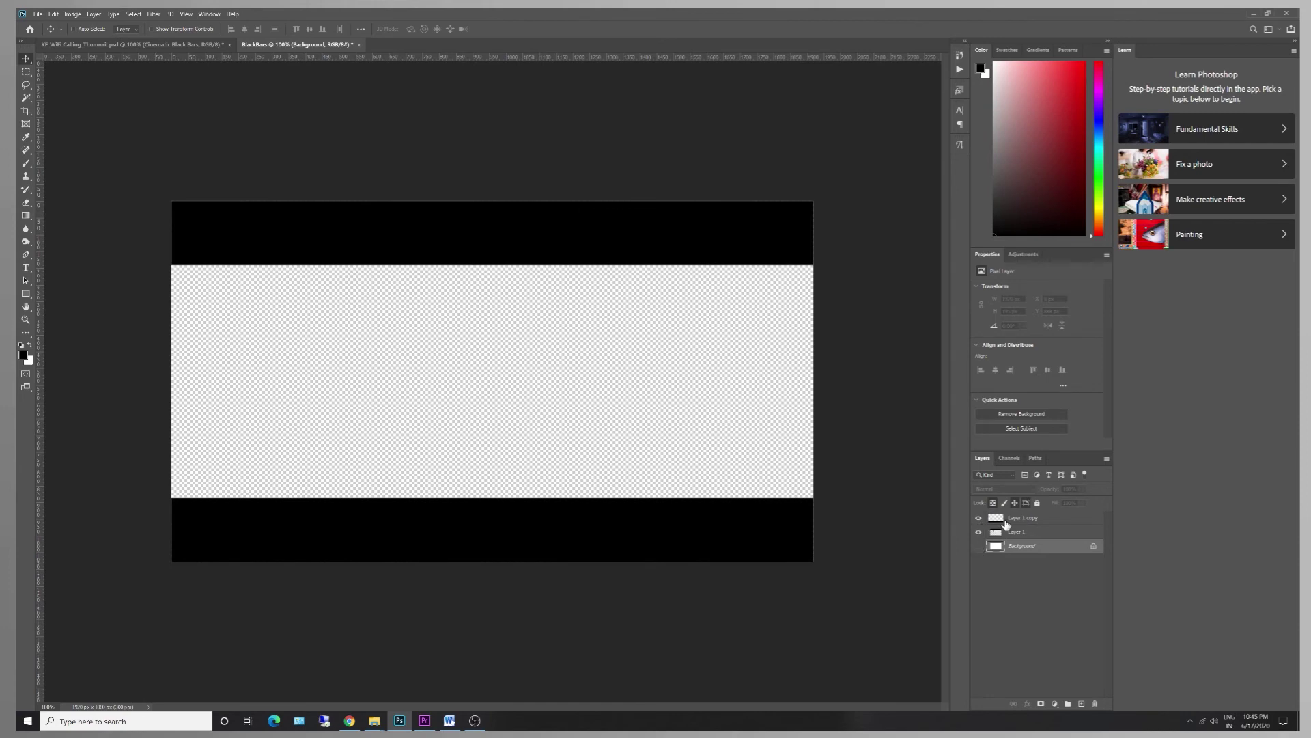
pyautogui.click(1008, 532)
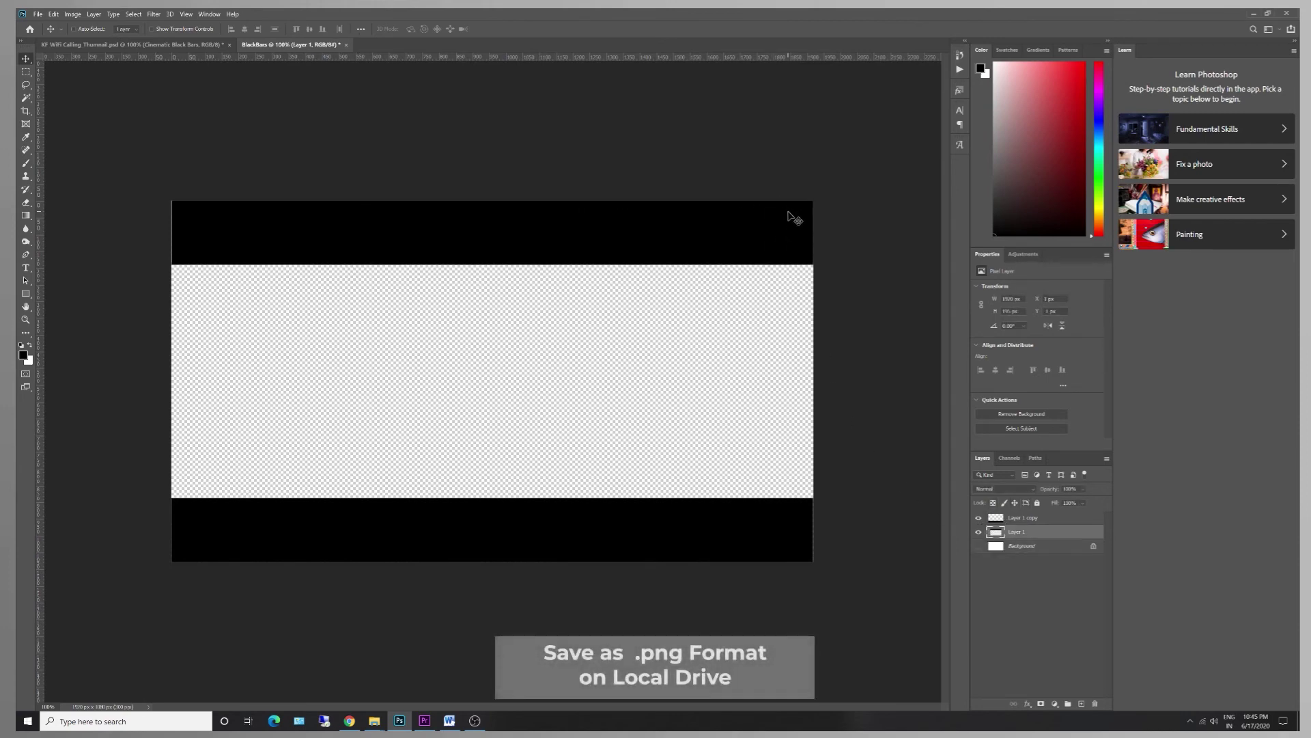
pyautogui.hotkey('shift', 'Right')
pyautogui.press('Left')
pyautogui.press('Left')
pyautogui.press('Left')
pyautogui.press('Left')
pyautogui.press('Left')
pyautogui.press('Left')
pyautogui.press('Left')
pyautogui.hotkey('shift', 'Right')
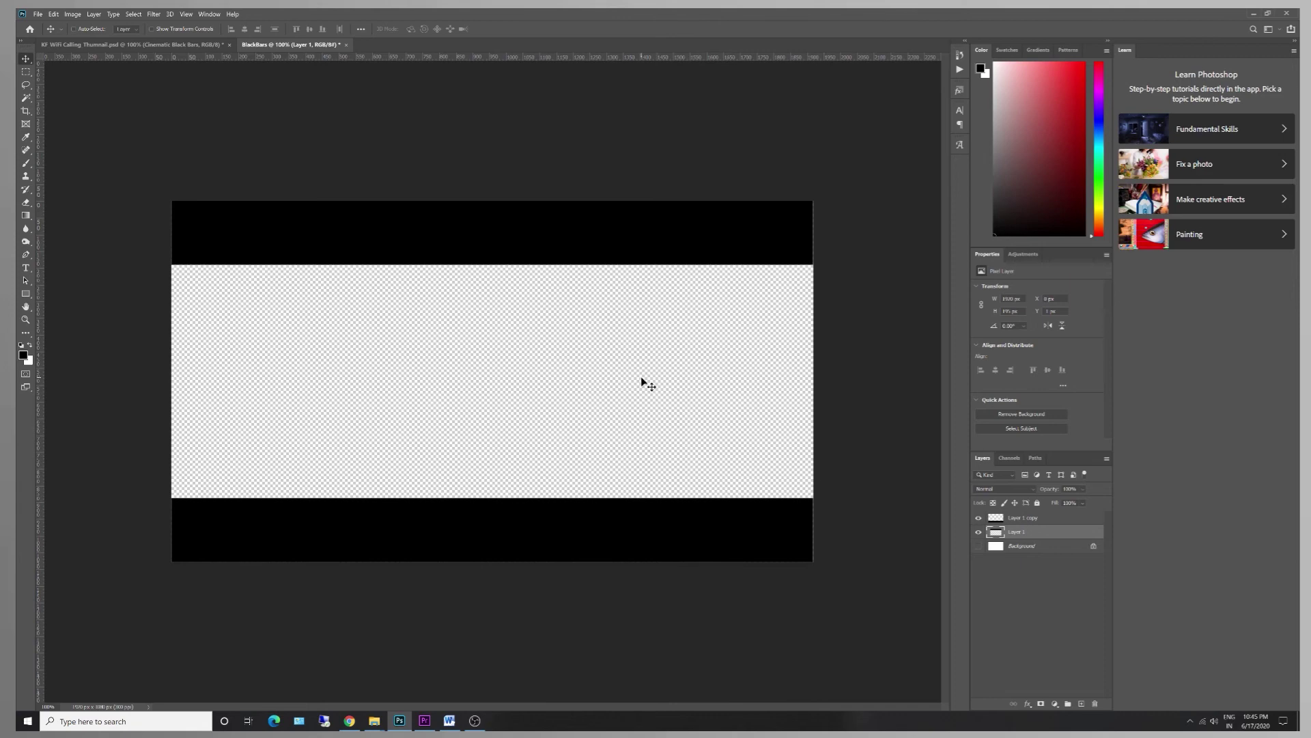
# - Save the black-bar artwork to the Desktop as BlackBars.png in PNG format with default PNG options
pyautogui.click(38, 14)
pyautogui.click(51, 127)
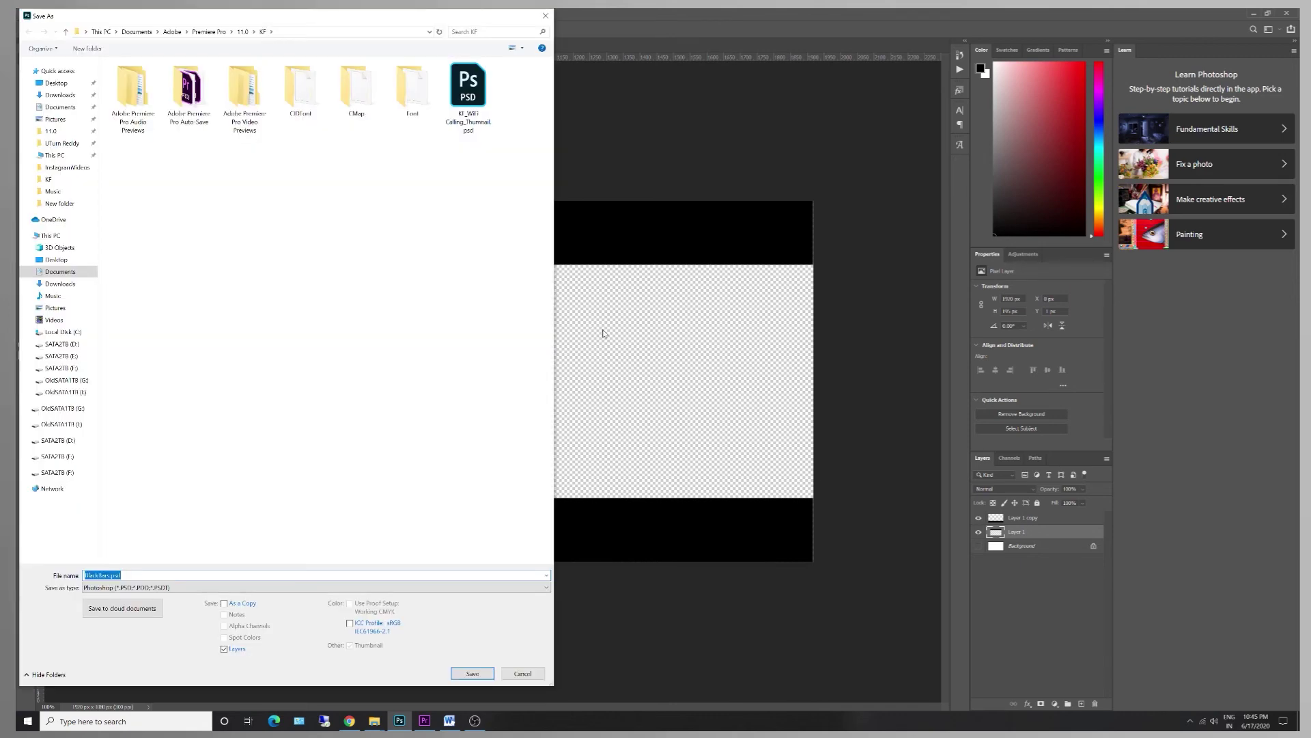
pyautogui.click(121, 588)
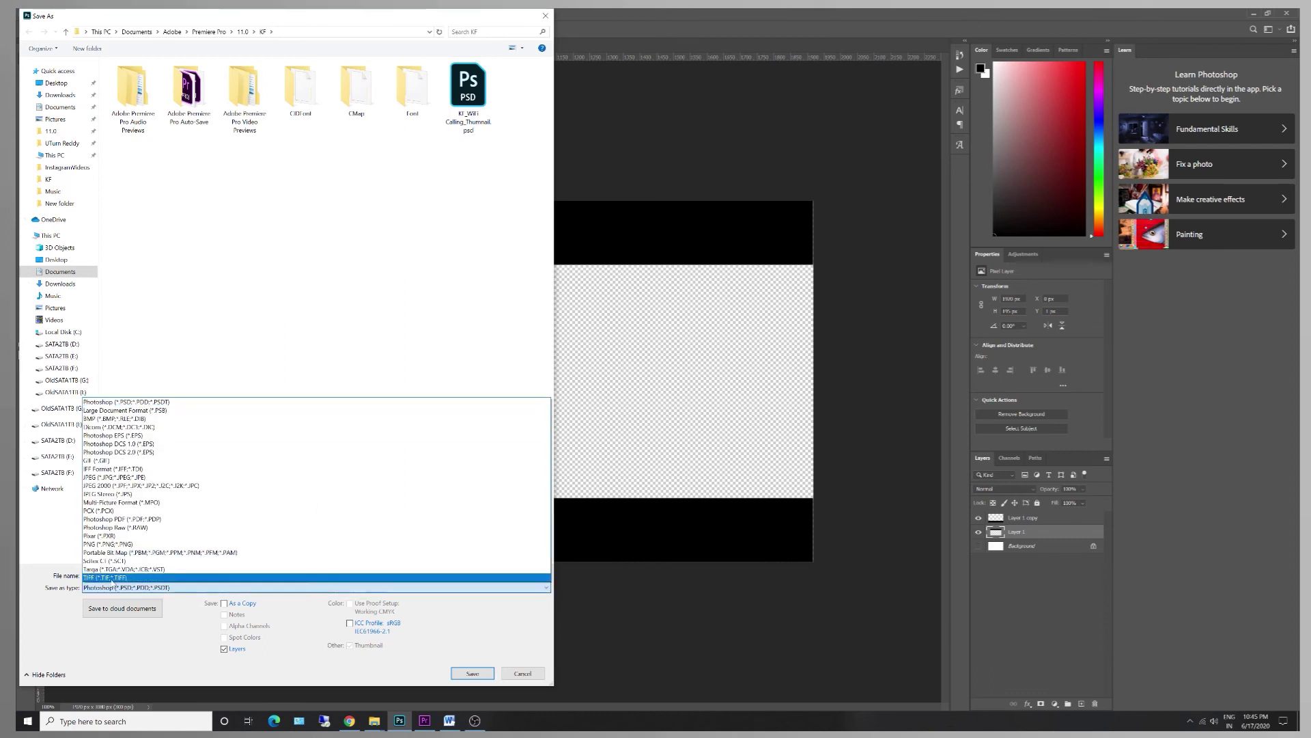
pyautogui.click(96, 546)
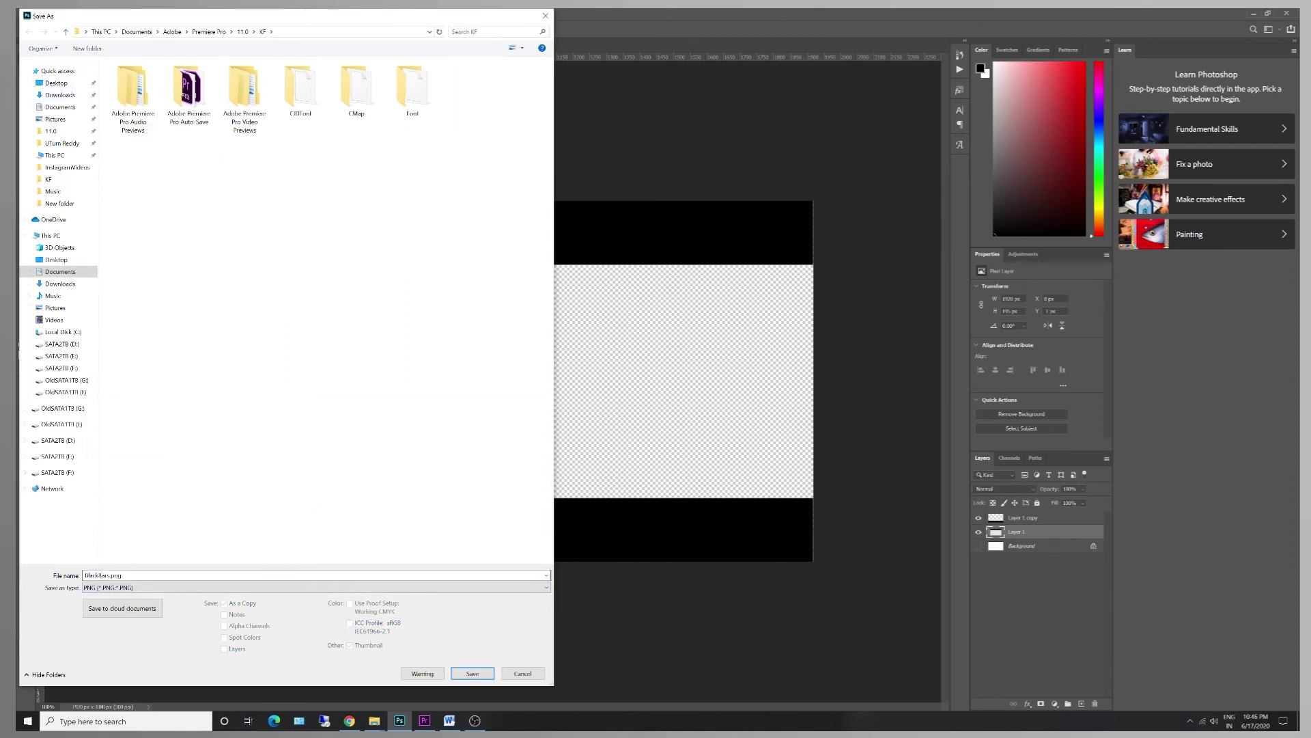
pyautogui.click(56, 83)
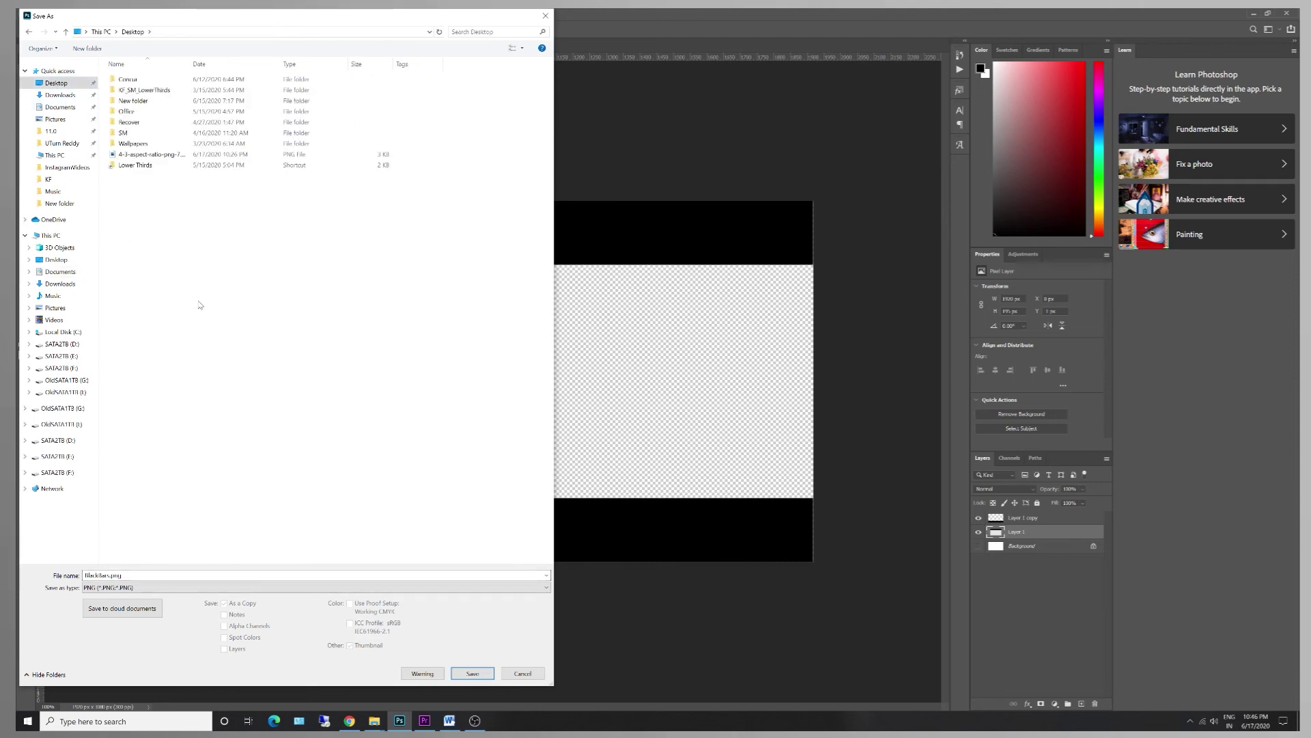
pyautogui.click(472, 673)
pyautogui.click(711, 224)
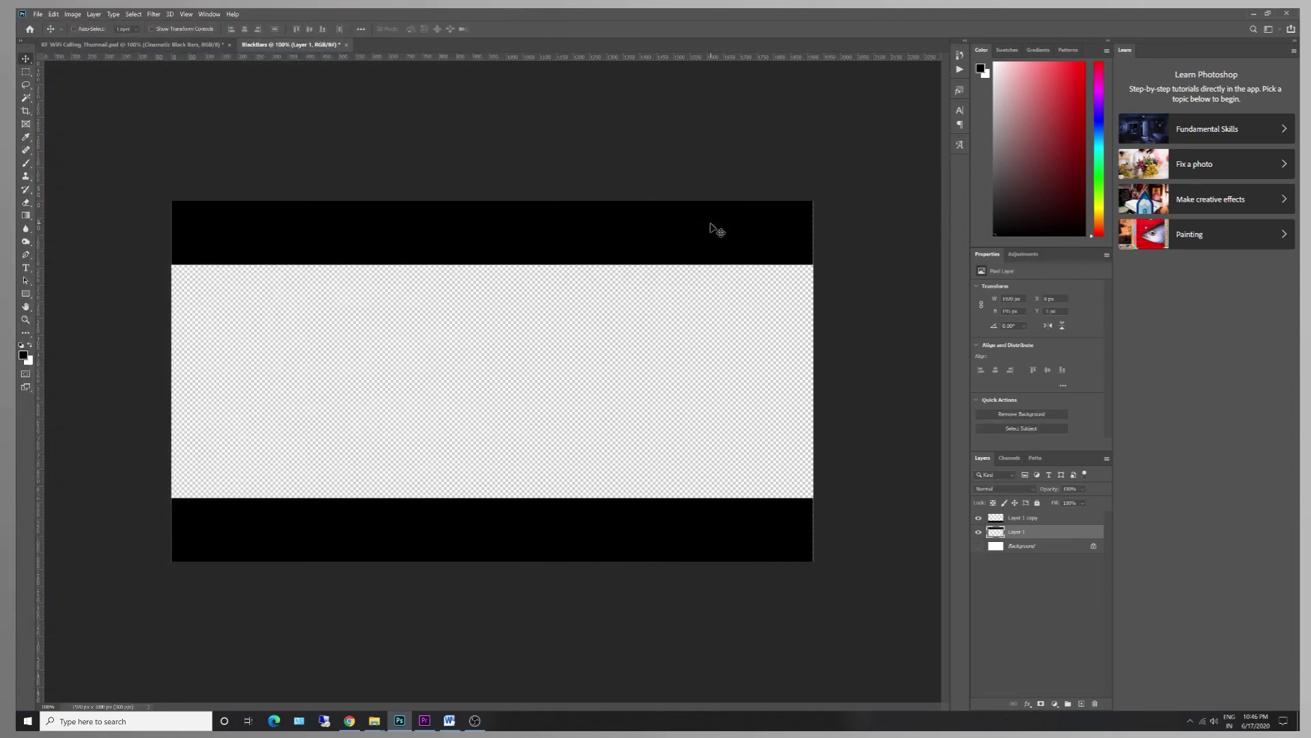
# - Back in Premiere Pro, delete the old PNG overlay clip from track V2
pyautogui.click(425, 722)
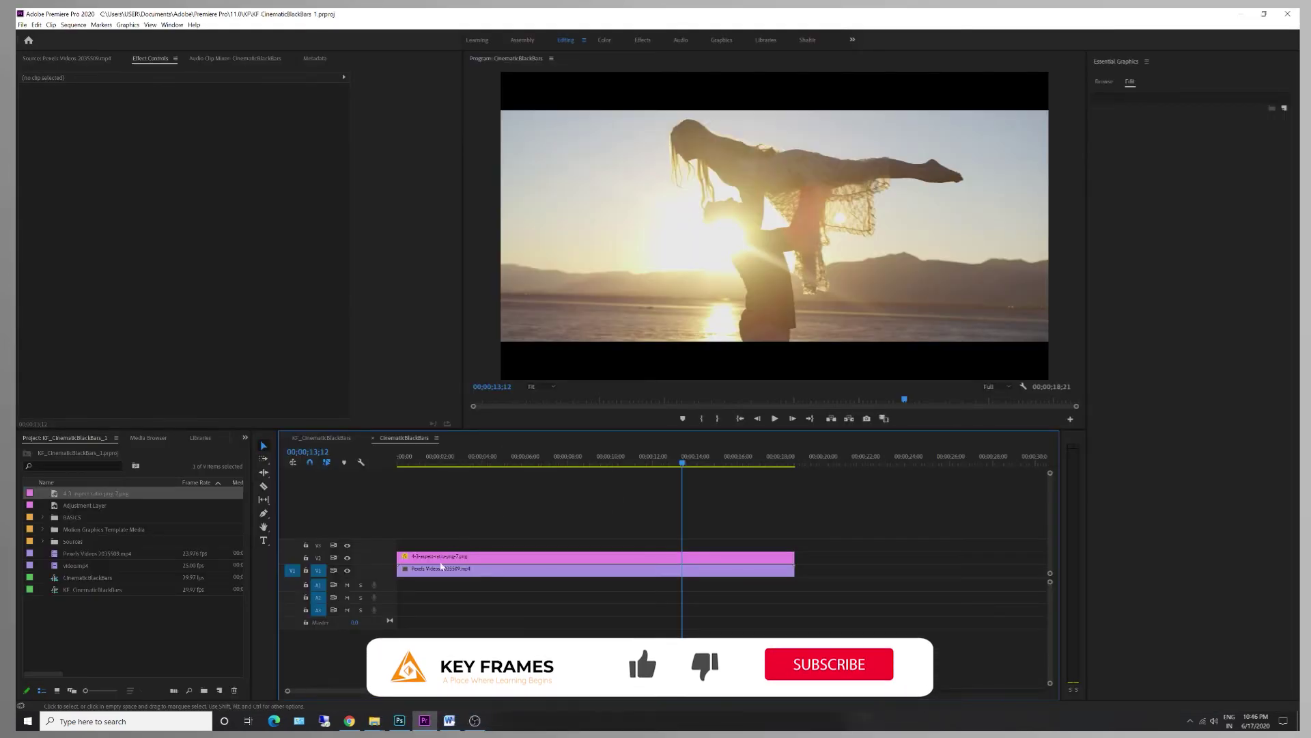
pyautogui.click(419, 559)
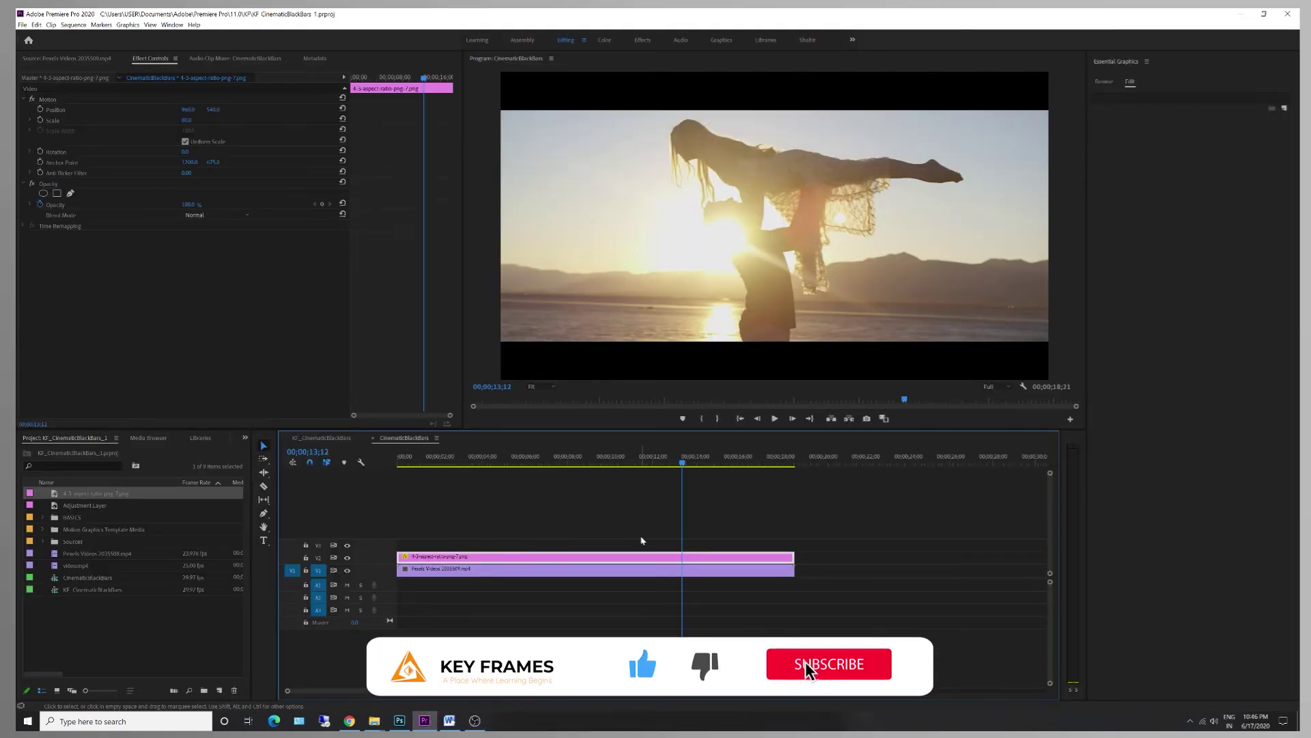
pyautogui.press('Delete')
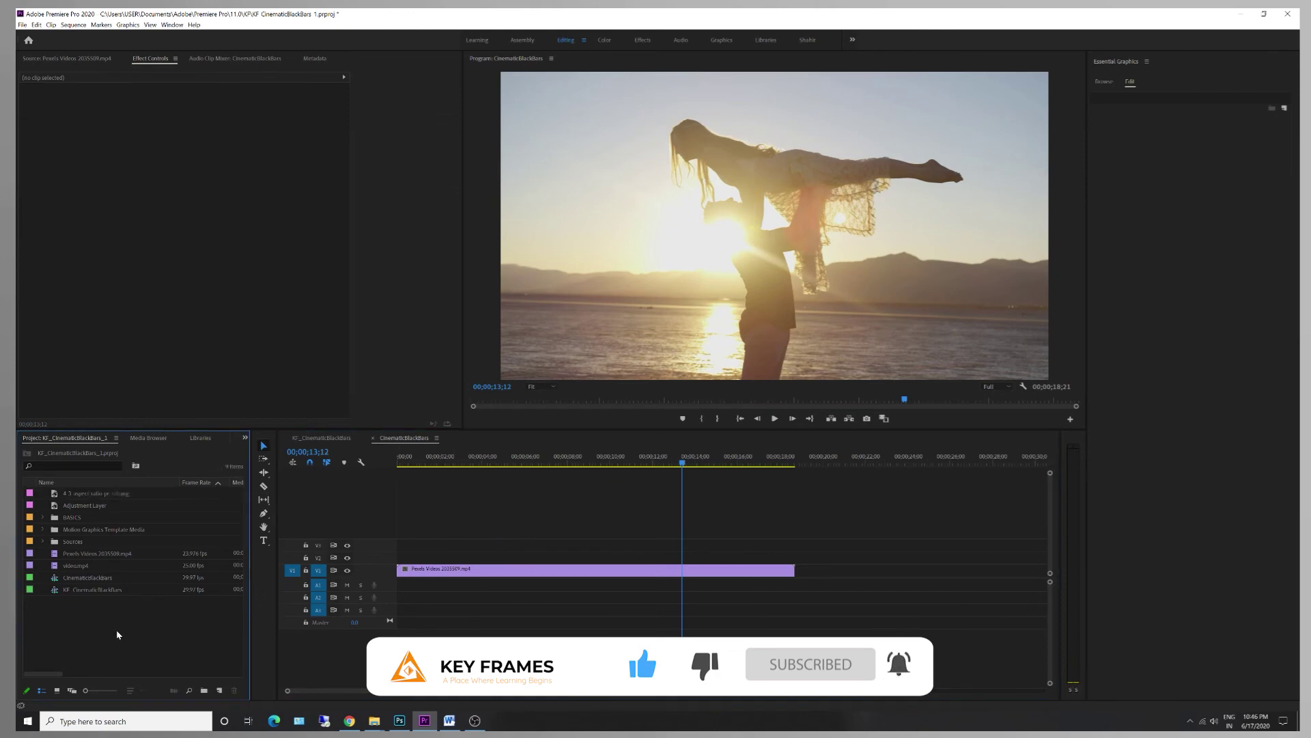
# - Import BlackBars.png from the Desktop into the Project panel
pyautogui.rightClick(117, 468)
pyautogui.click(143, 536)
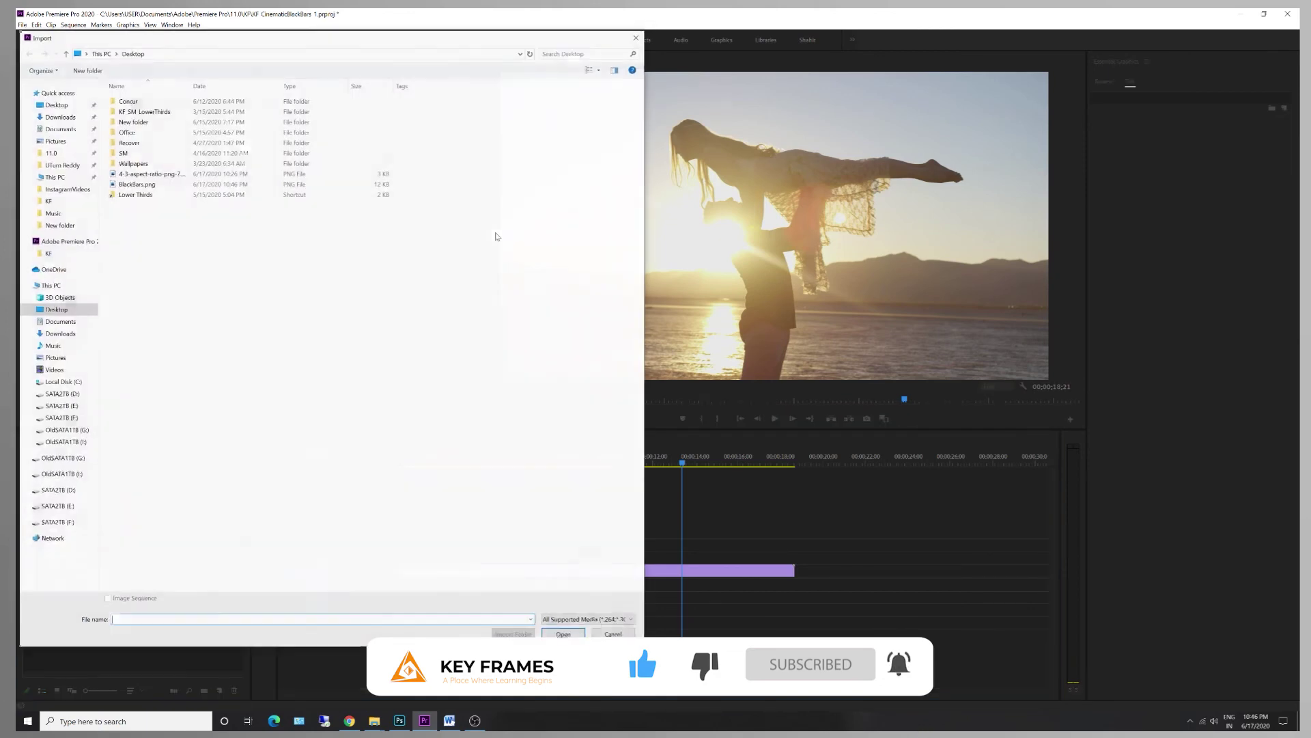
pyautogui.click(137, 184)
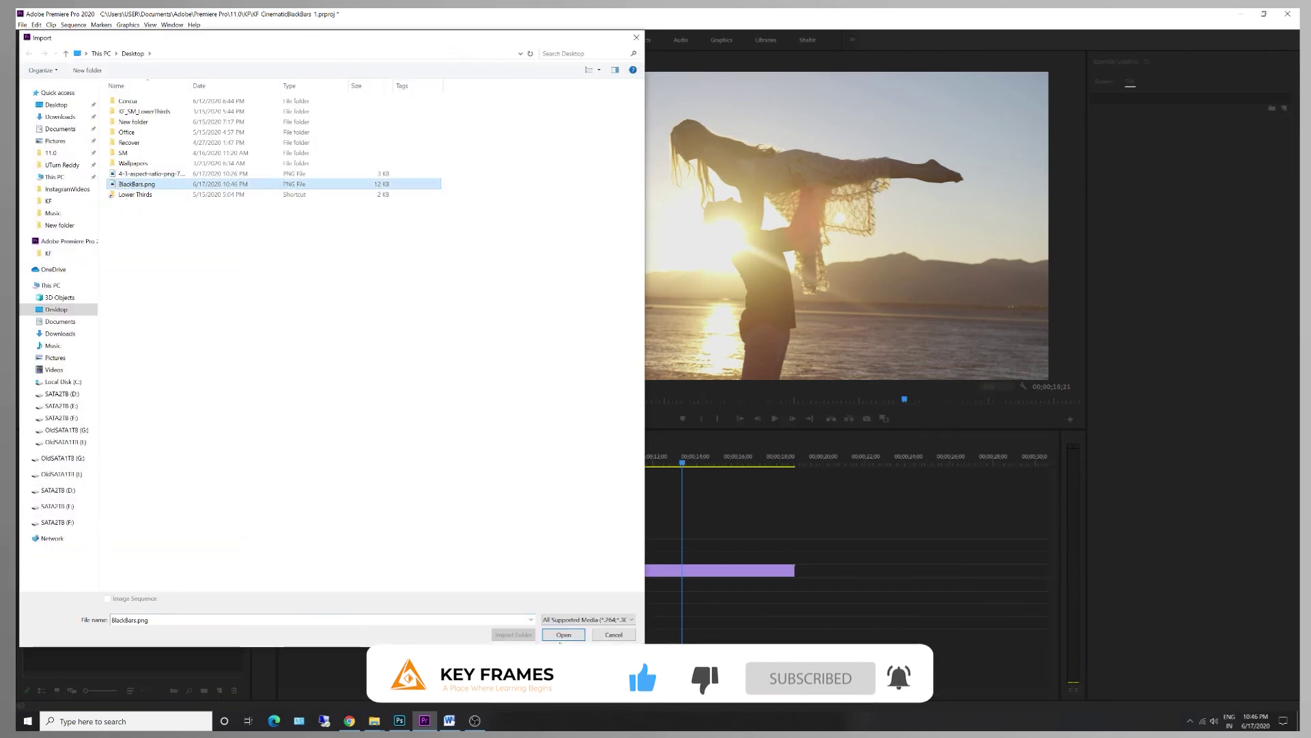
pyautogui.press('Return')
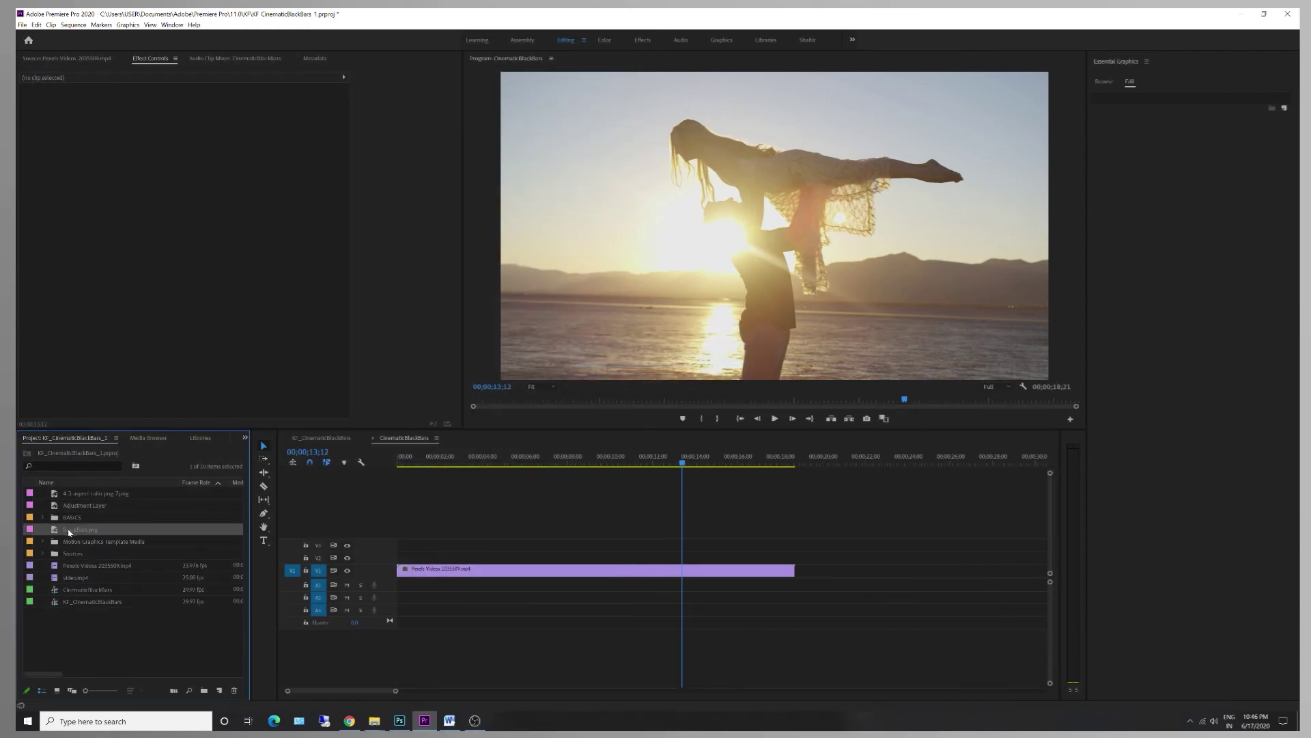